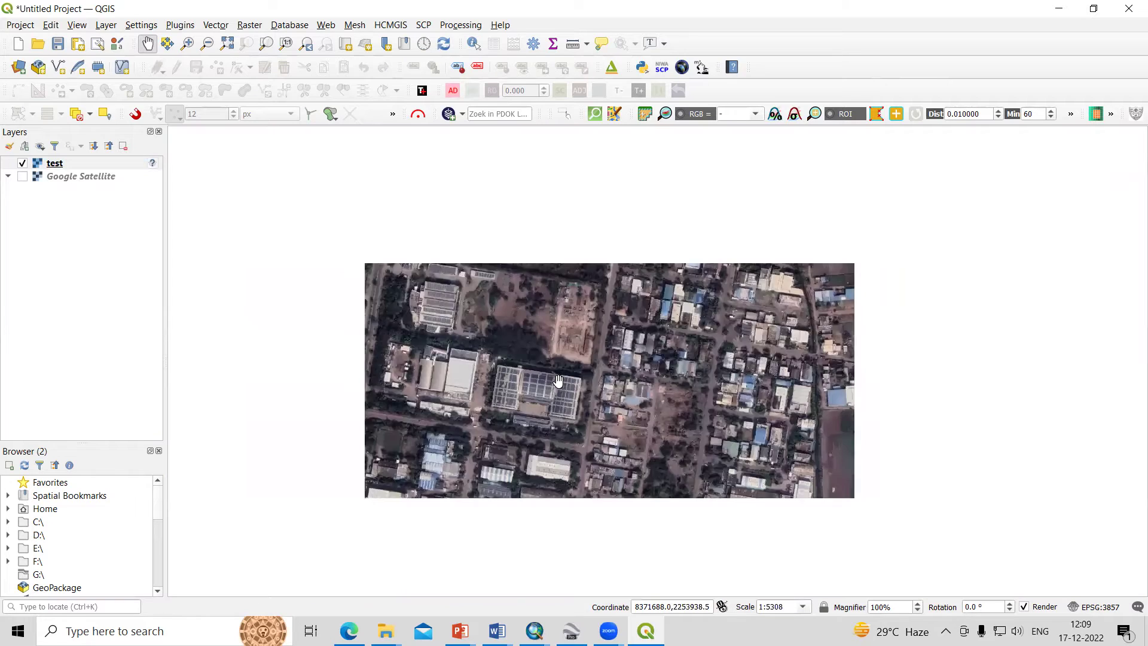
Step: Pan across the industrial area and switch on the Google Satellite layer
{"action": "scroll", "coordinate": [657, 285], "scroll_direction": "up", "scroll_amount": 2}
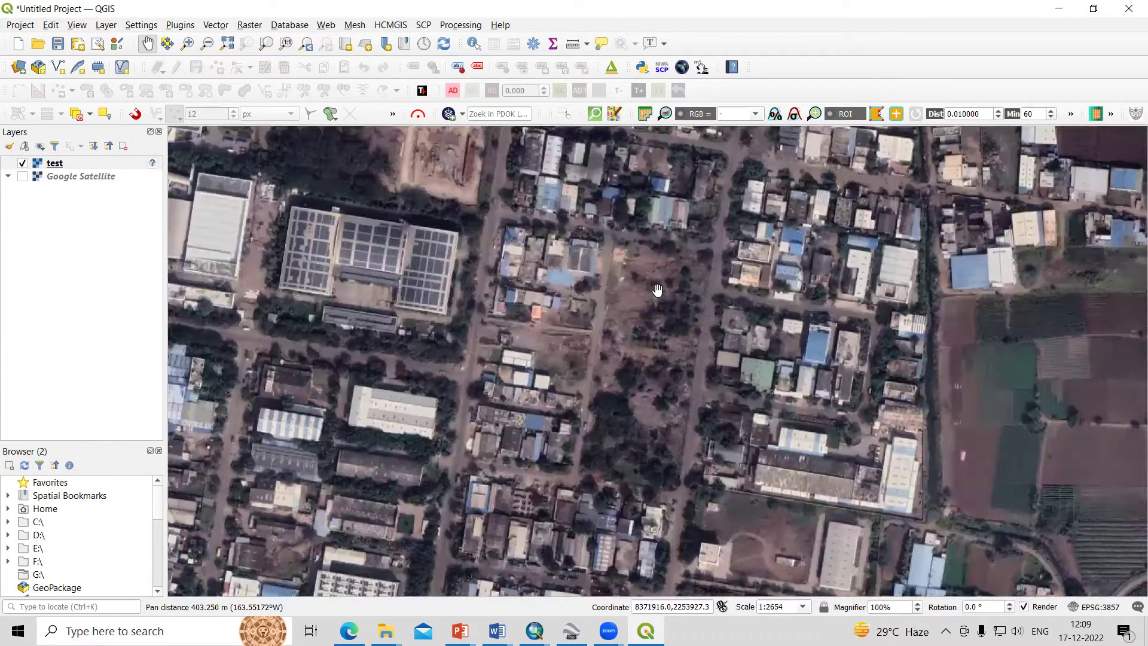
{"action": "left_click_drag", "start_coordinate": [773, 313], "coordinate": [1111, 206]}
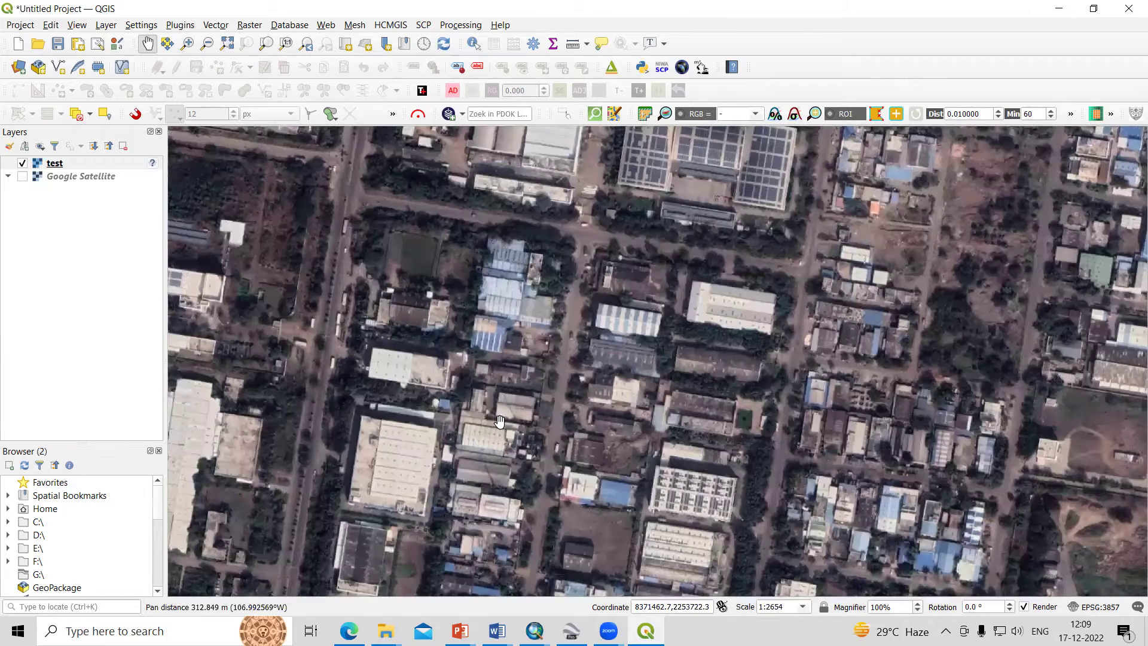
{"action": "left_click_drag", "start_coordinate": [587, 241], "coordinate": [674, 55]}
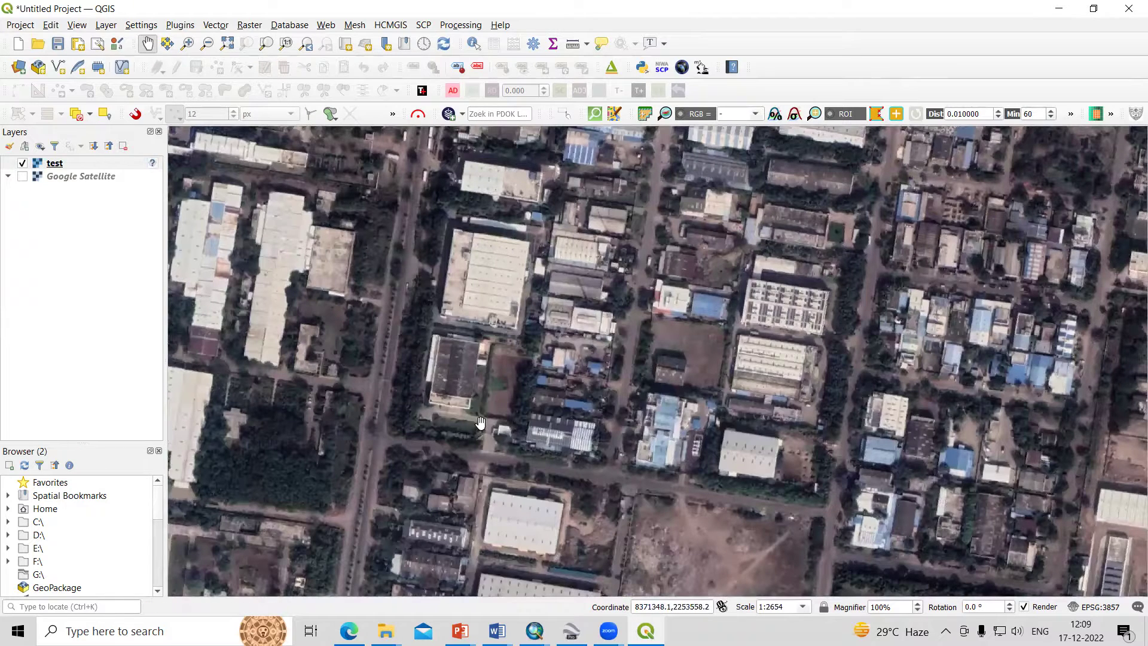
{"action": "left_click_drag", "start_coordinate": [474, 445], "coordinate": [822, 335]}
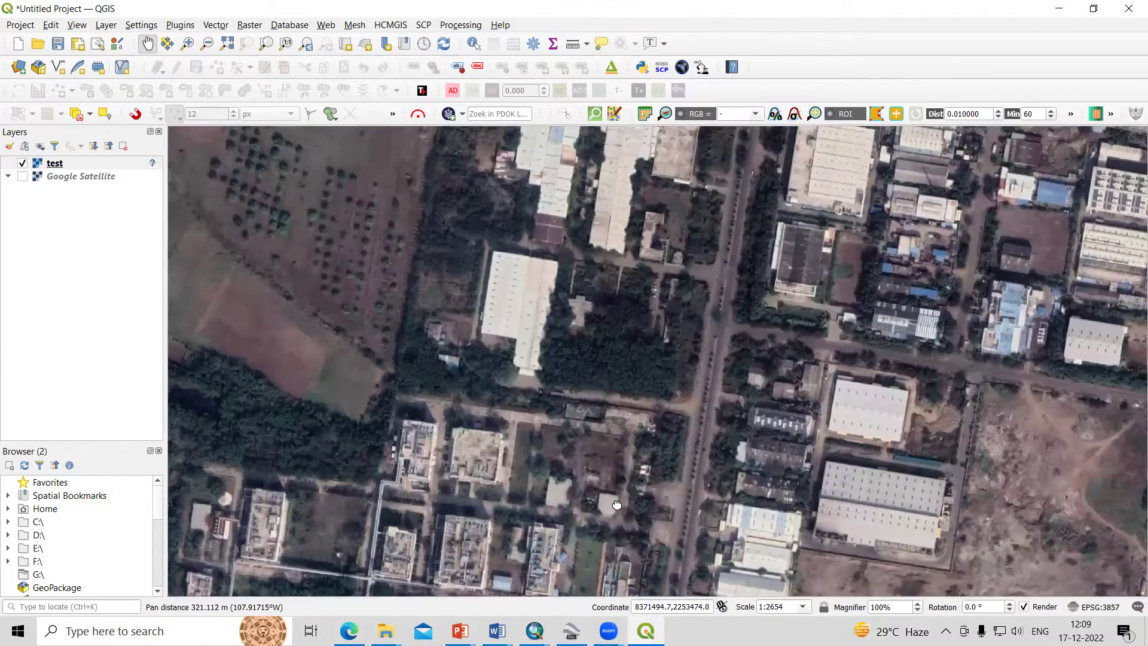
{"action": "left_click_drag", "start_coordinate": [1144, 229], "coordinate": [776, 367]}
{"action": "left_click_drag", "start_coordinate": [843, 344], "coordinate": [571, 458]}
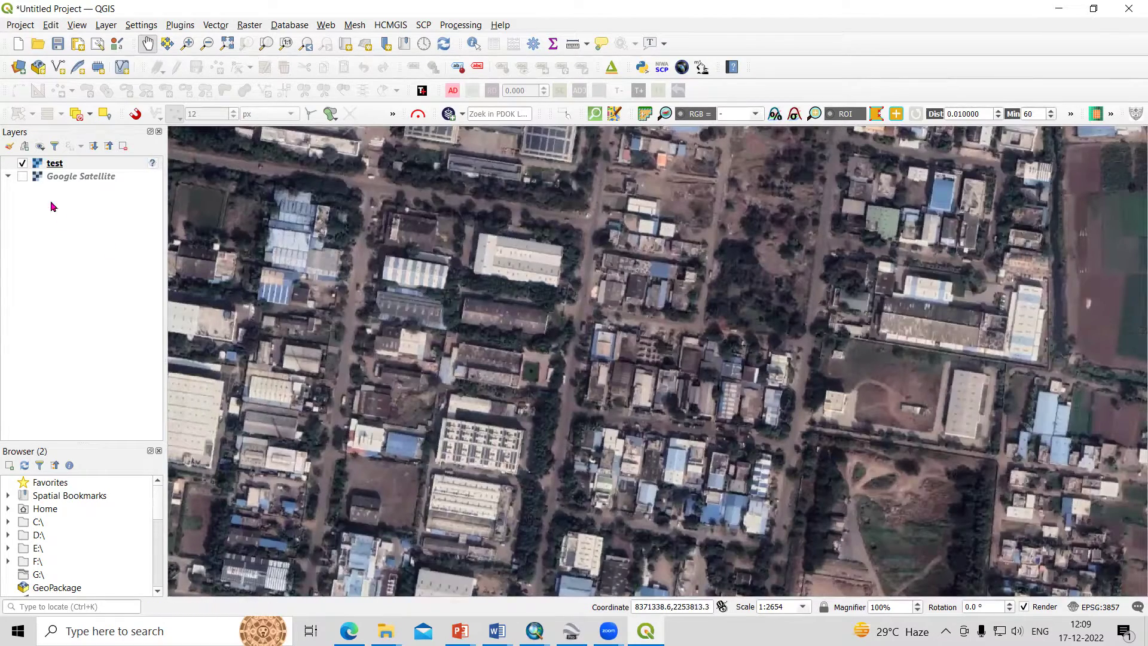
{"action": "left_click", "coordinate": [23, 177]}
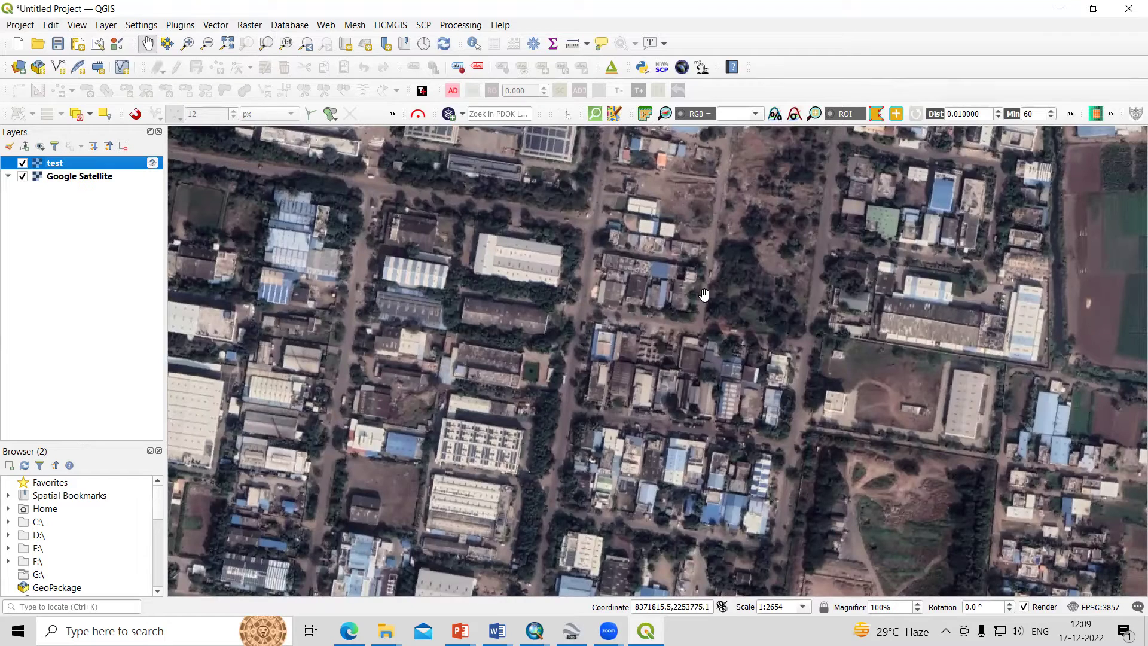
Step: Zoom the map and switch off the test layer, keeping Google Satellite visible
{"action": "scroll", "coordinate": [704, 294], "scroll_direction": "down", "scroll_amount": 1}
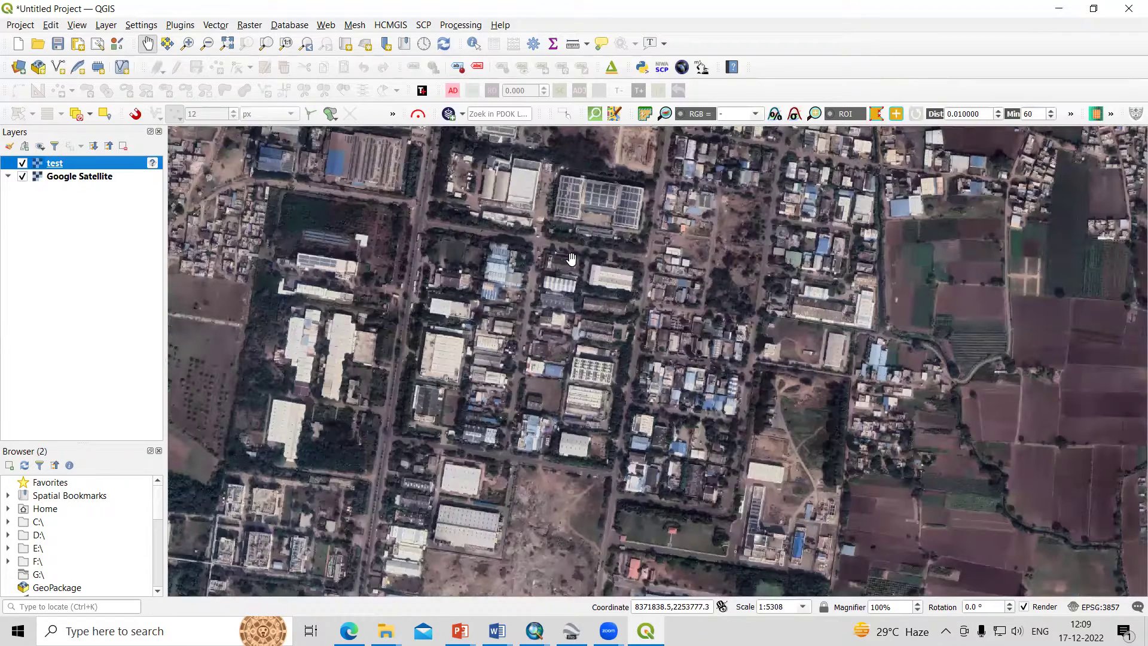
{"action": "scroll", "coordinate": [570, 260], "scroll_direction": "down", "scroll_amount": 2}
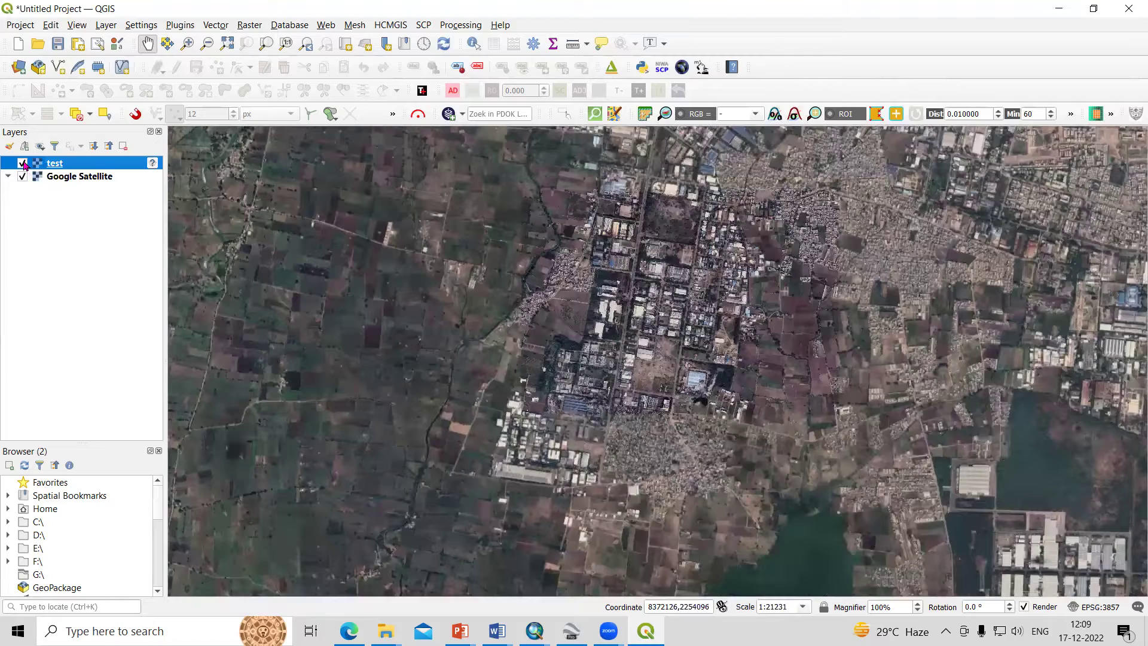
{"action": "scroll", "coordinate": [540, 239], "scroll_direction": "up", "scroll_amount": 1}
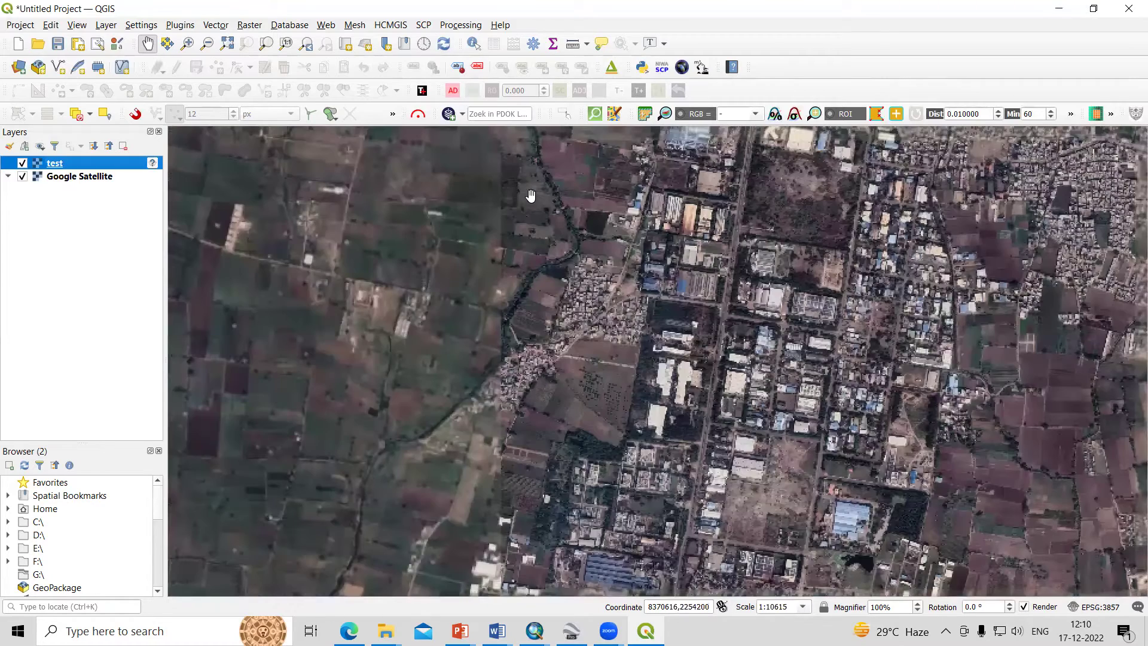
{"action": "scroll", "coordinate": [541, 245], "scroll_direction": "up", "scroll_amount": 1}
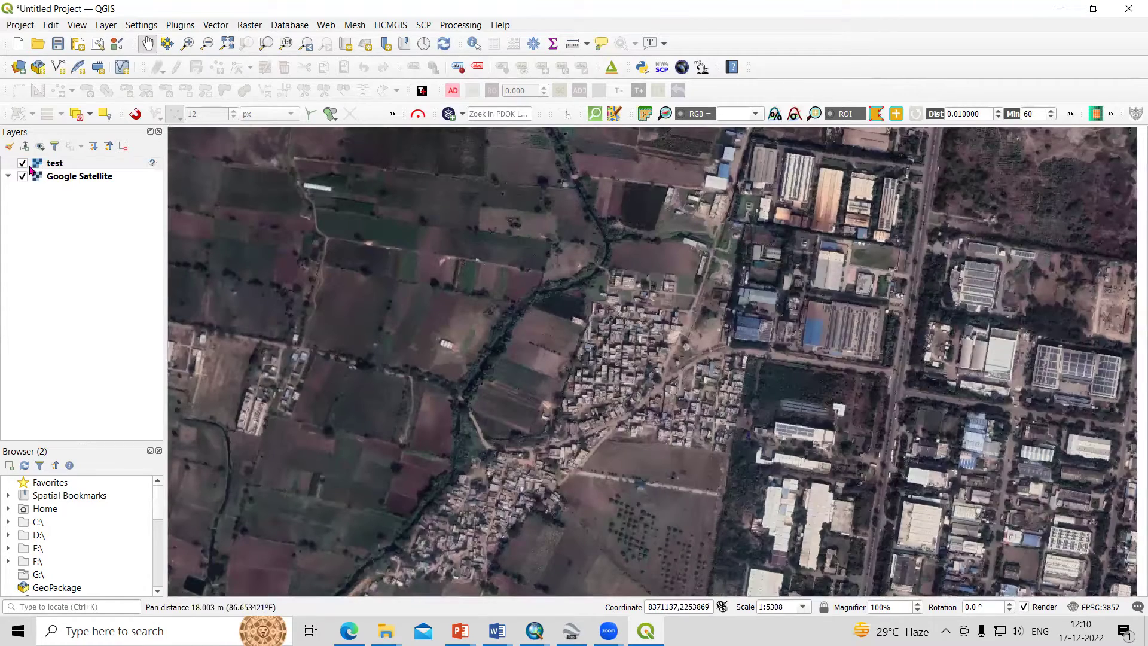
{"action": "left_click", "coordinate": [22, 164]}
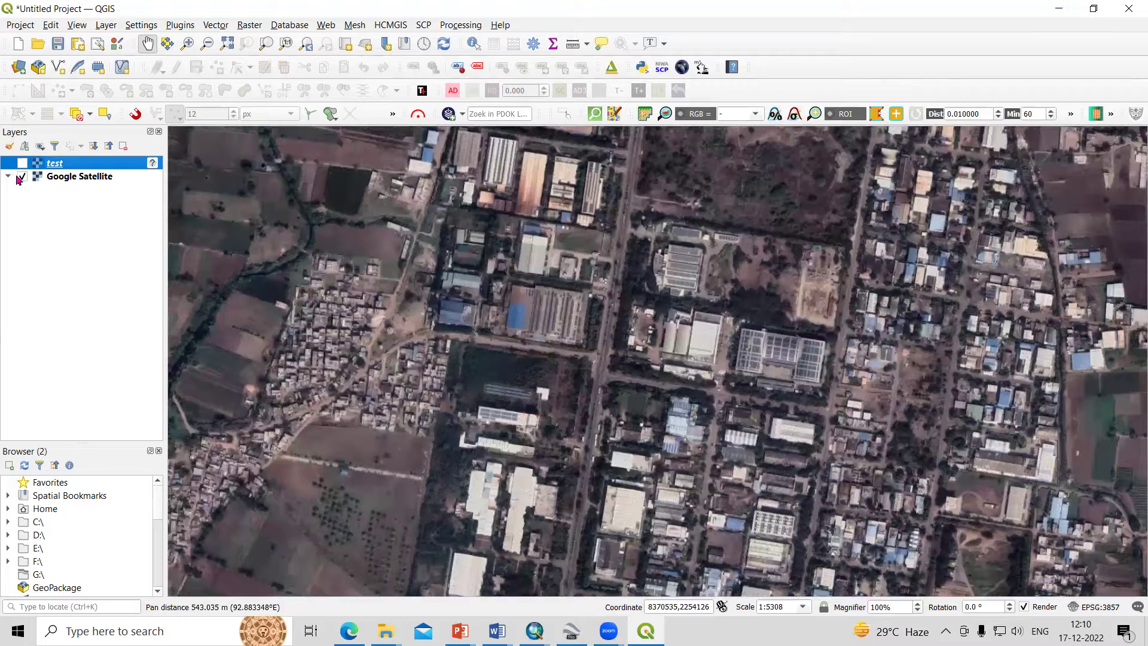
{"action": "left_click", "coordinate": [22, 176]}
{"action": "left_click", "coordinate": [22, 176]}
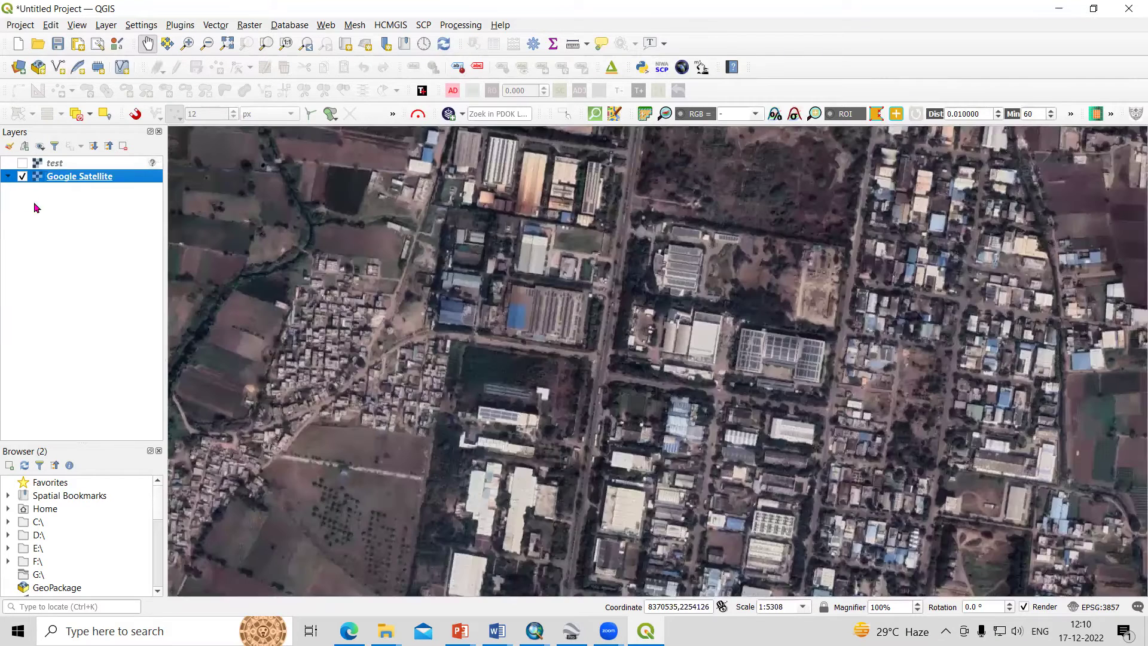
{"action": "left_click", "coordinate": [386, 27]}
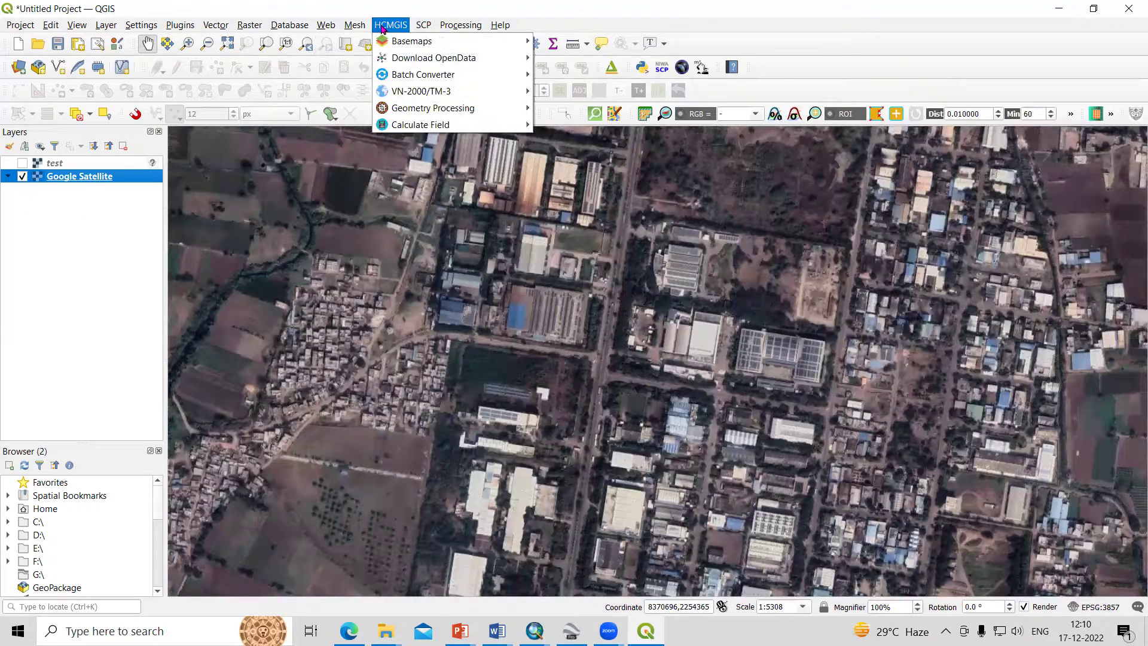
{"action": "mouse_move", "coordinate": [180, 29]}
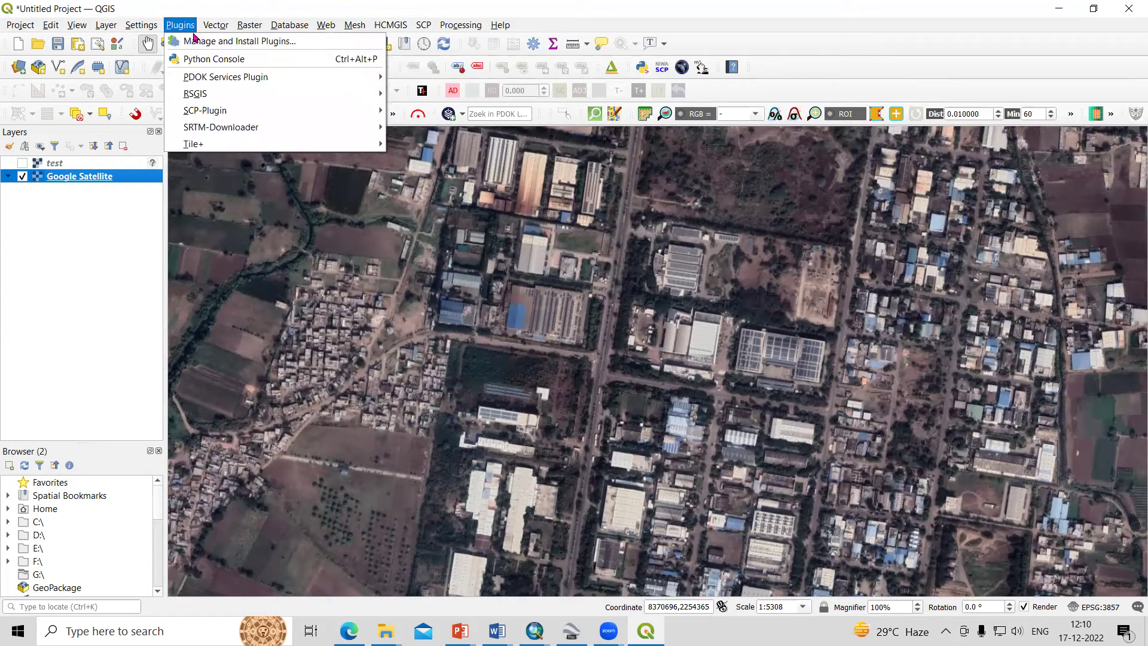
{"action": "left_click", "coordinate": [212, 42]}
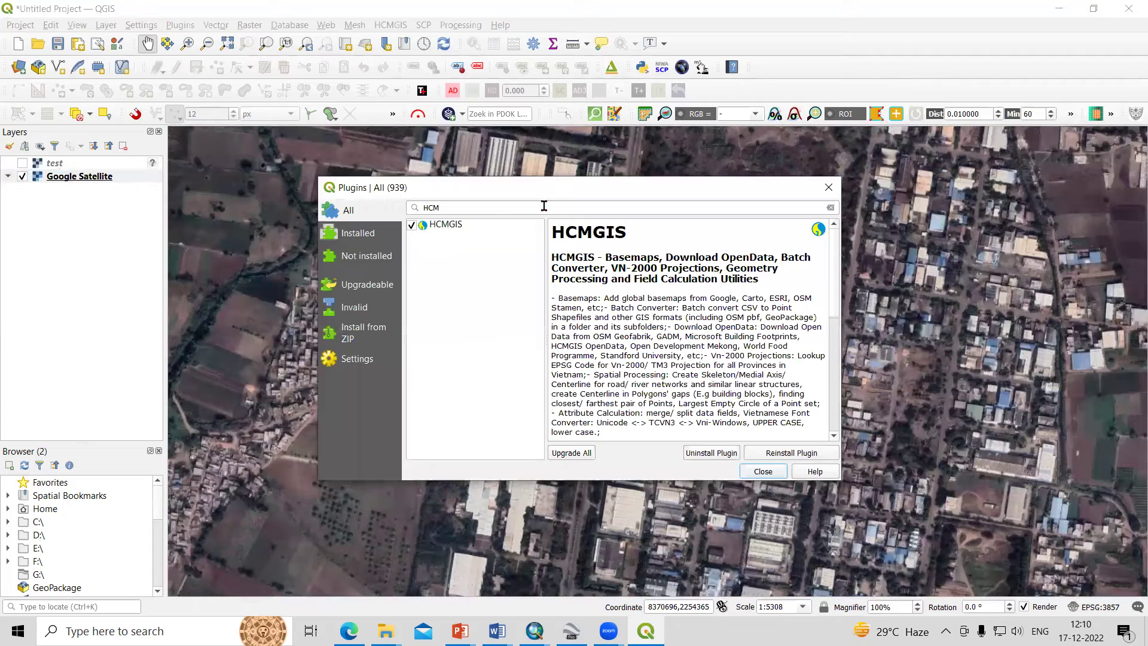
{"action": "key", "text": "BackSpace"}
{"action": "key", "text": "BackSpace"}
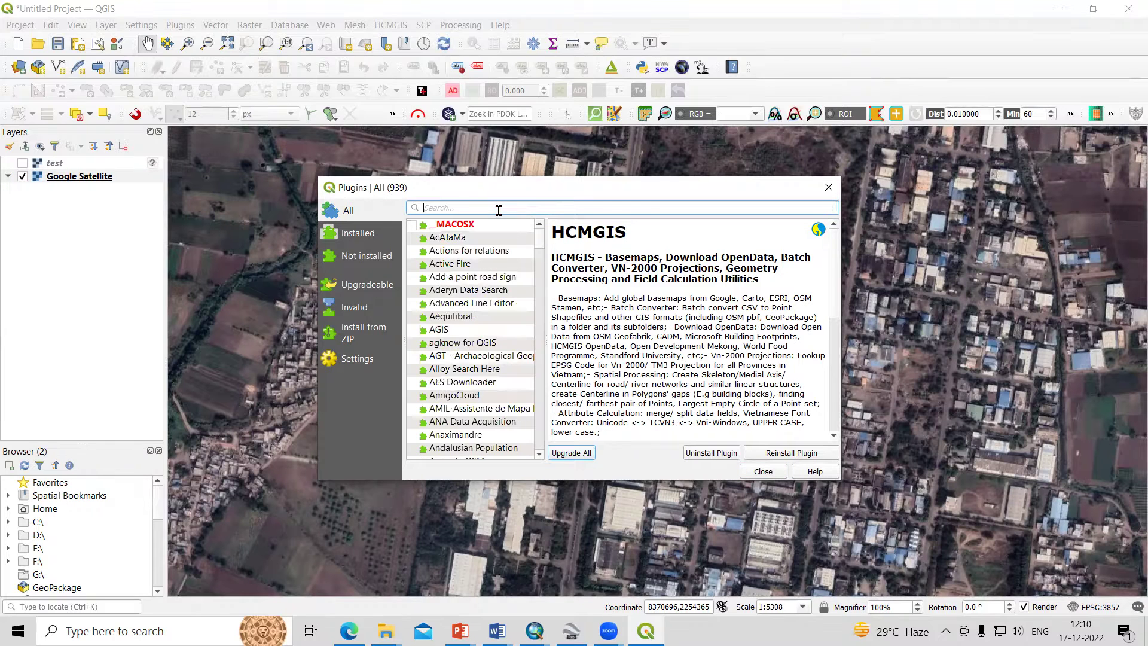
{"action": "type", "text": "hcm"}
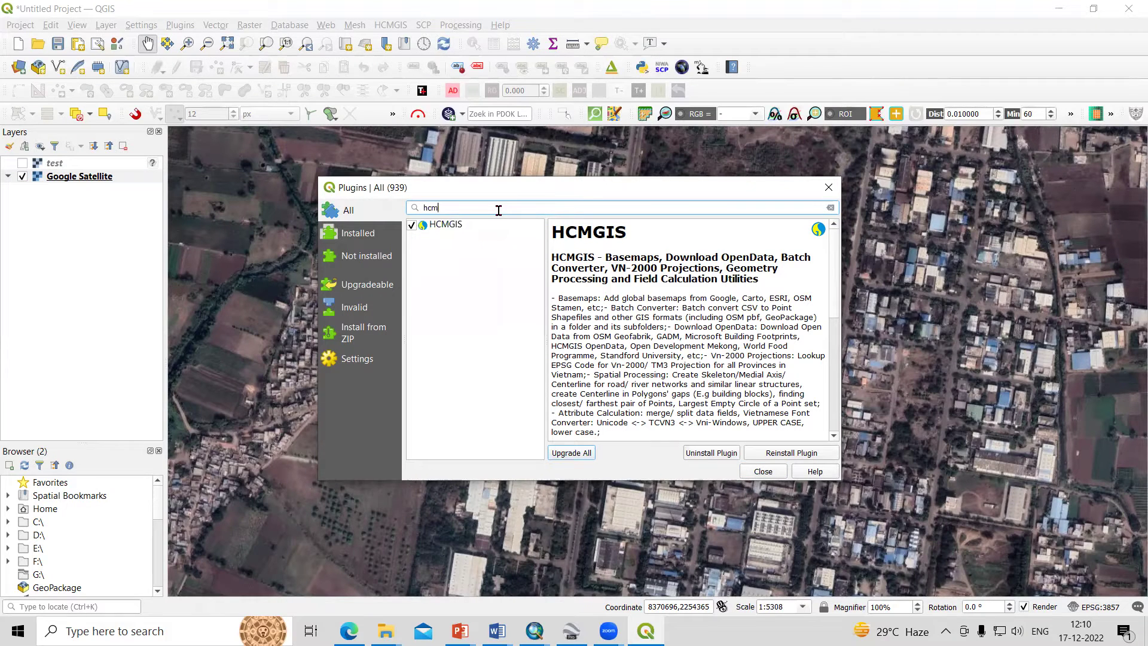
{"action": "left_click", "coordinate": [444, 229]}
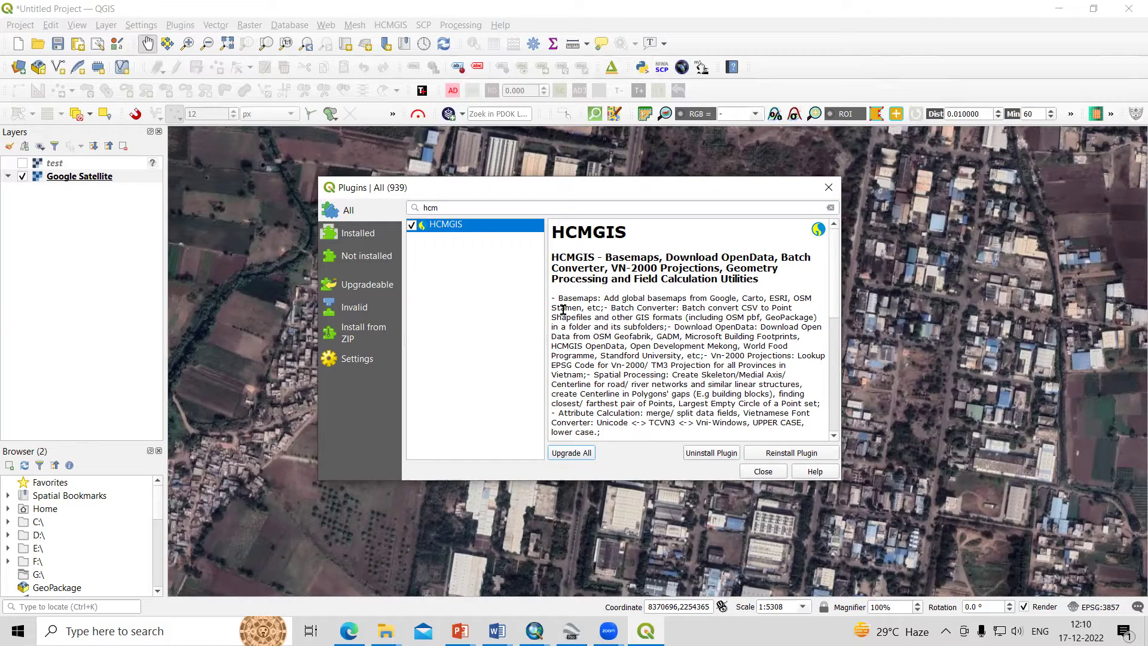
{"action": "left_click", "coordinate": [763, 472]}
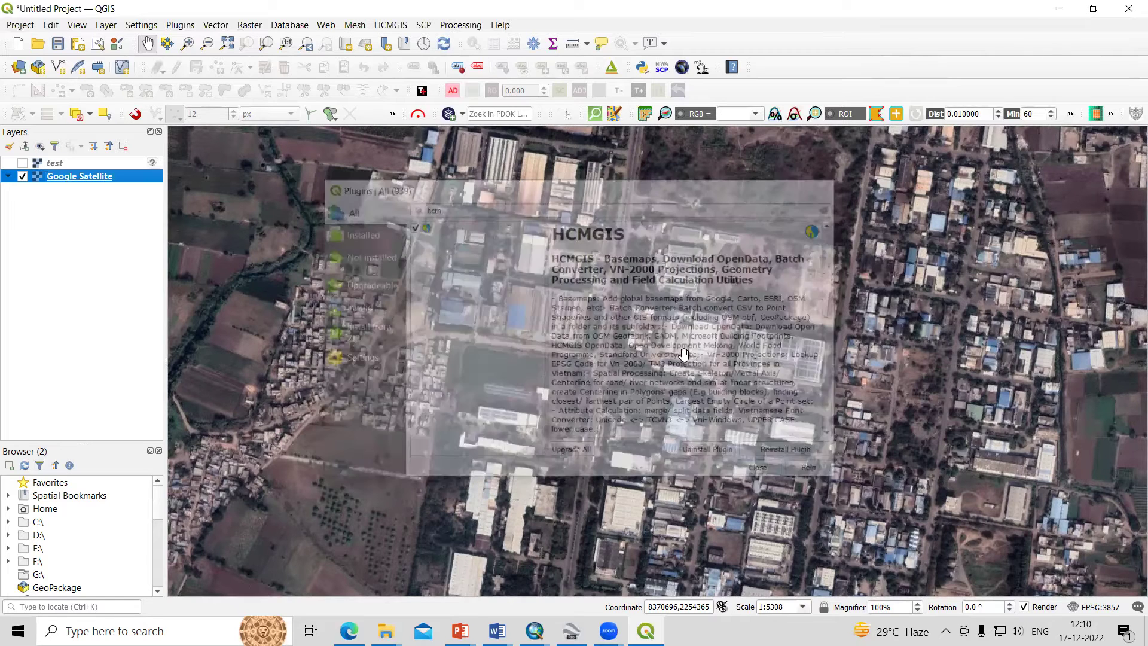
Step: Add a Google Satellite basemap from the HCMGIS Basemaps menu
{"action": "left_click", "coordinate": [391, 26]}
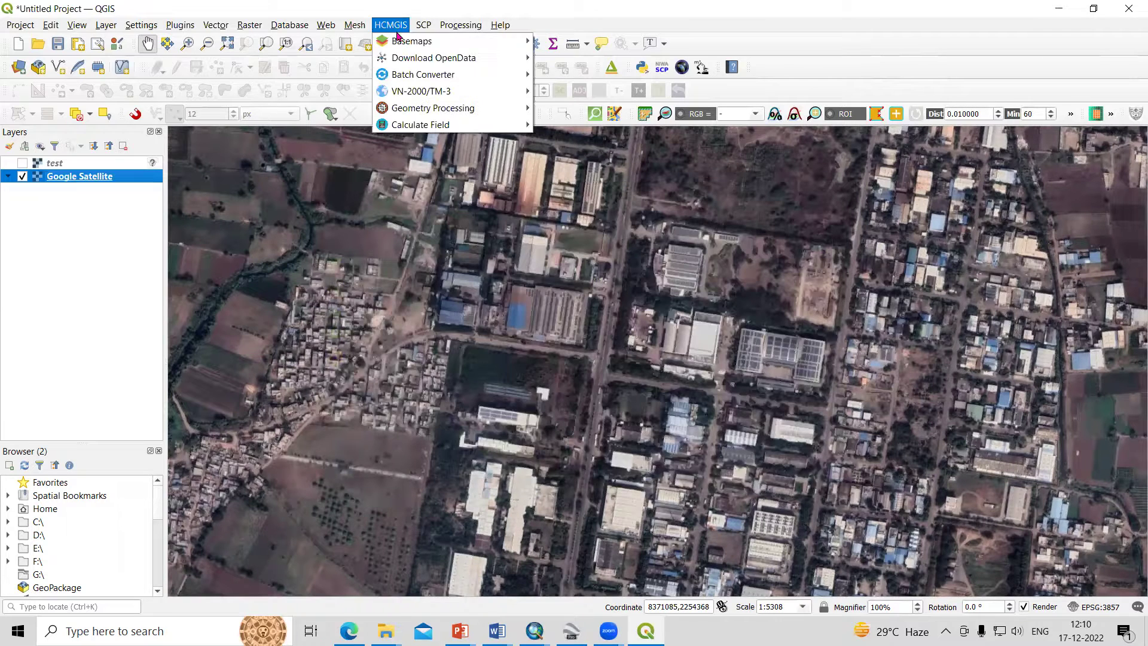
{"action": "mouse_move", "coordinate": [405, 47]}
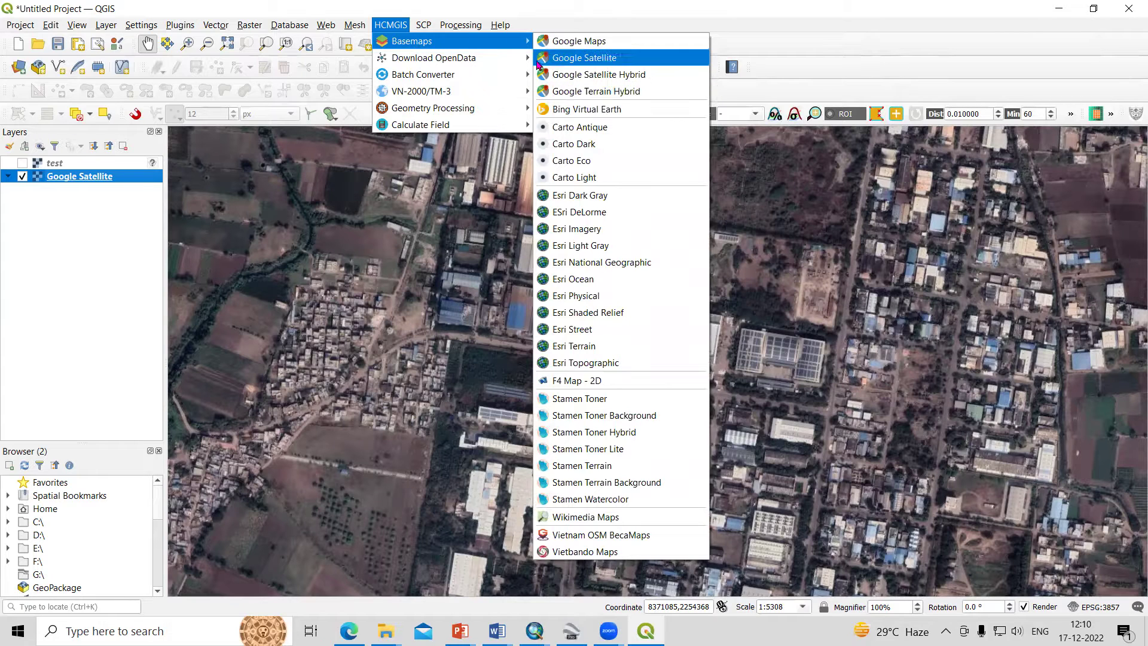
{"action": "left_click", "coordinate": [567, 60]}
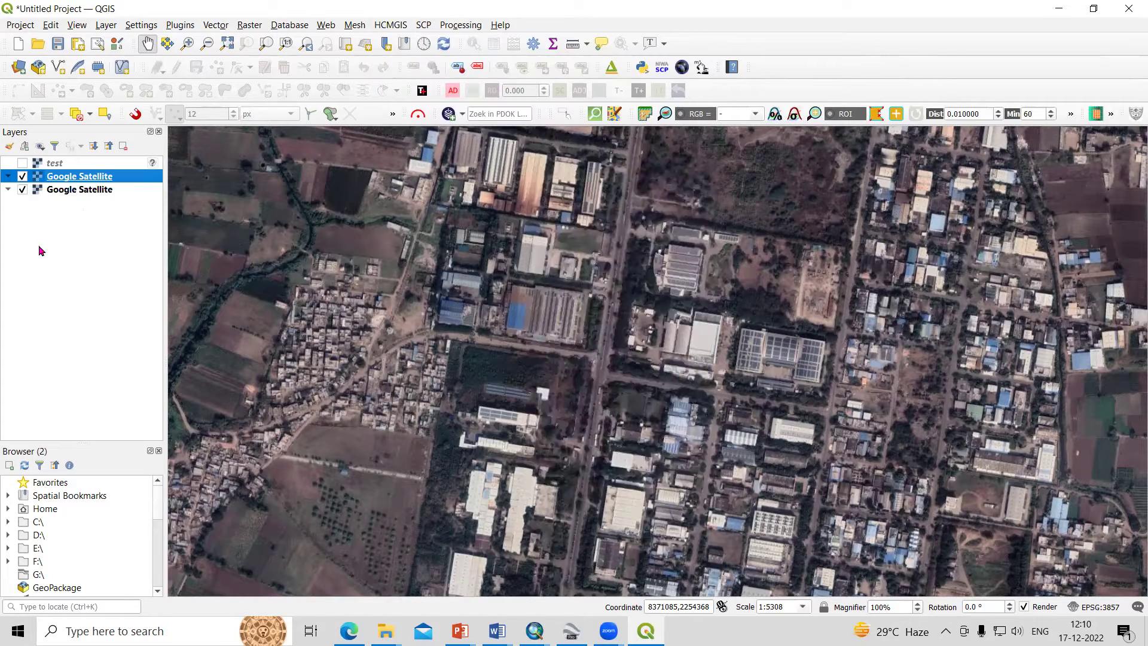
Step: Start a new project without saving the old one and add the Google Satellite basemap
{"action": "left_click", "coordinate": [18, 44]}
{"action": "left_click", "coordinate": [596, 332]}
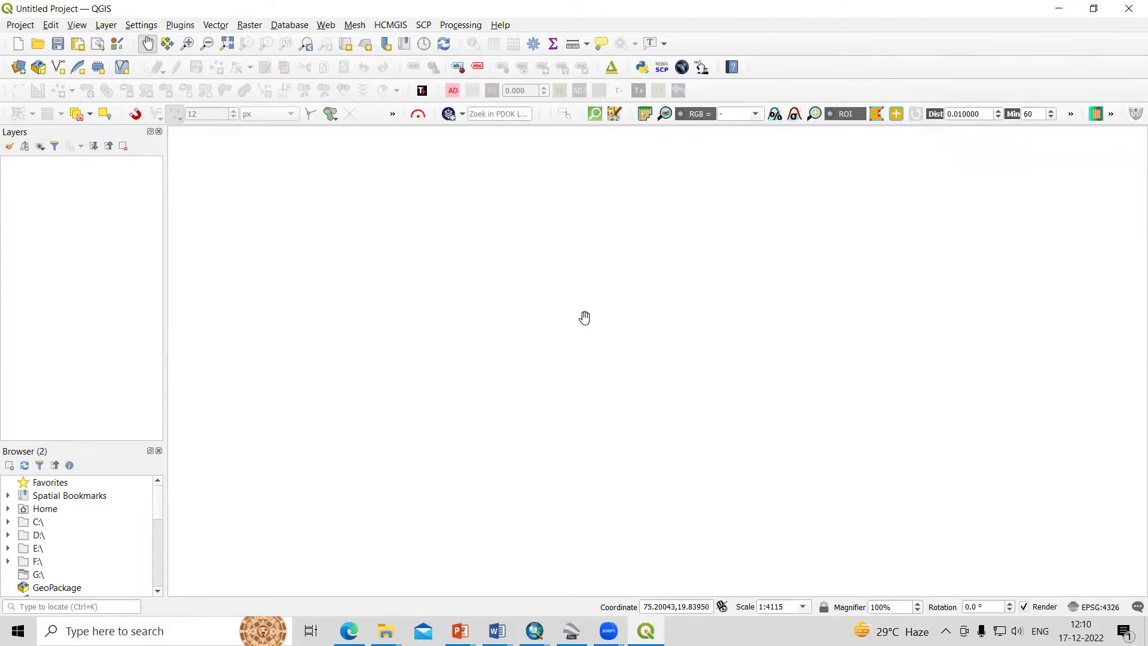
{"action": "left_click", "coordinate": [392, 25]}
{"action": "mouse_move", "coordinate": [401, 40]}
{"action": "left_click", "coordinate": [595, 59]}
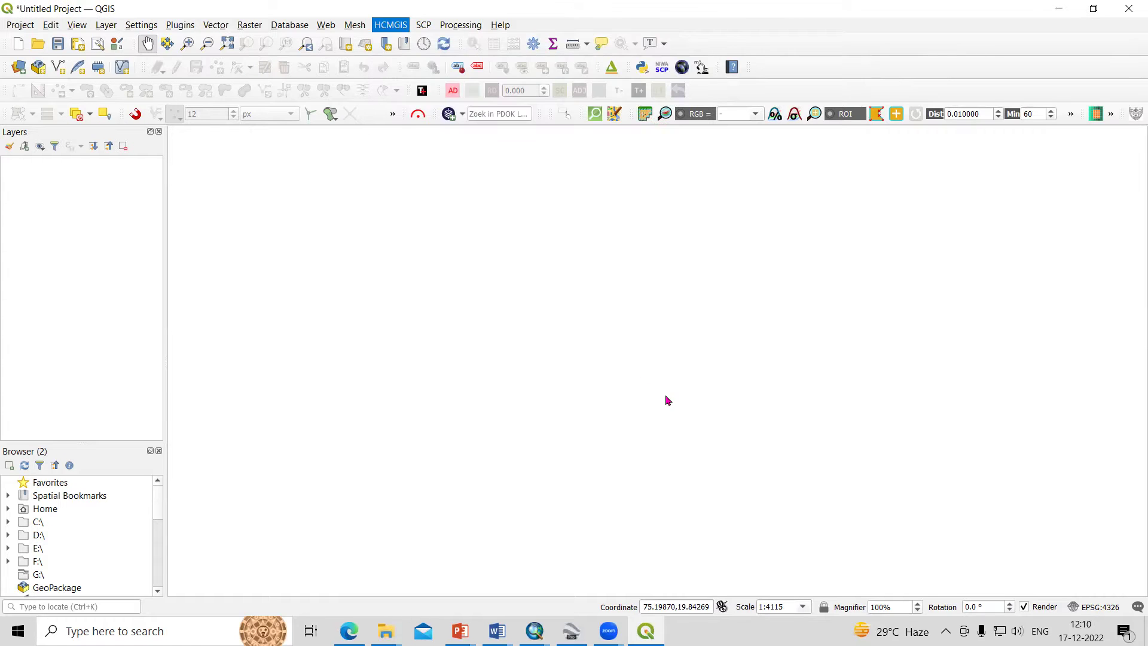
{"action": "scroll", "coordinate": [774, 322], "scroll_direction": "up", "scroll_amount": 2}
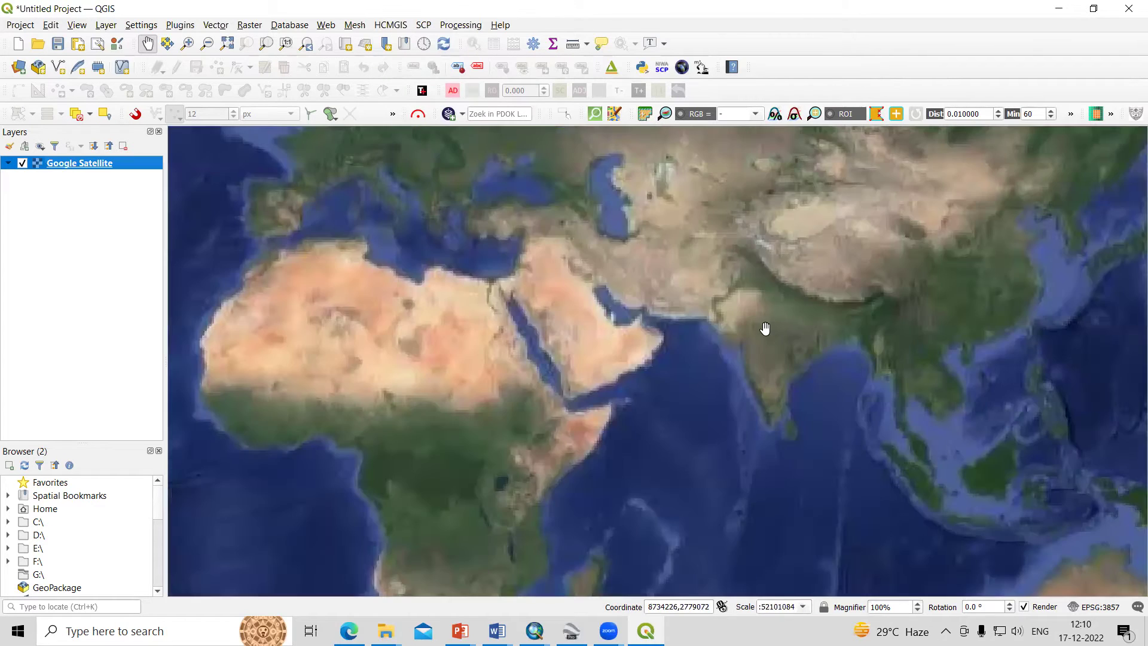
{"action": "scroll", "coordinate": [763, 328], "scroll_direction": "up", "scroll_amount": 3}
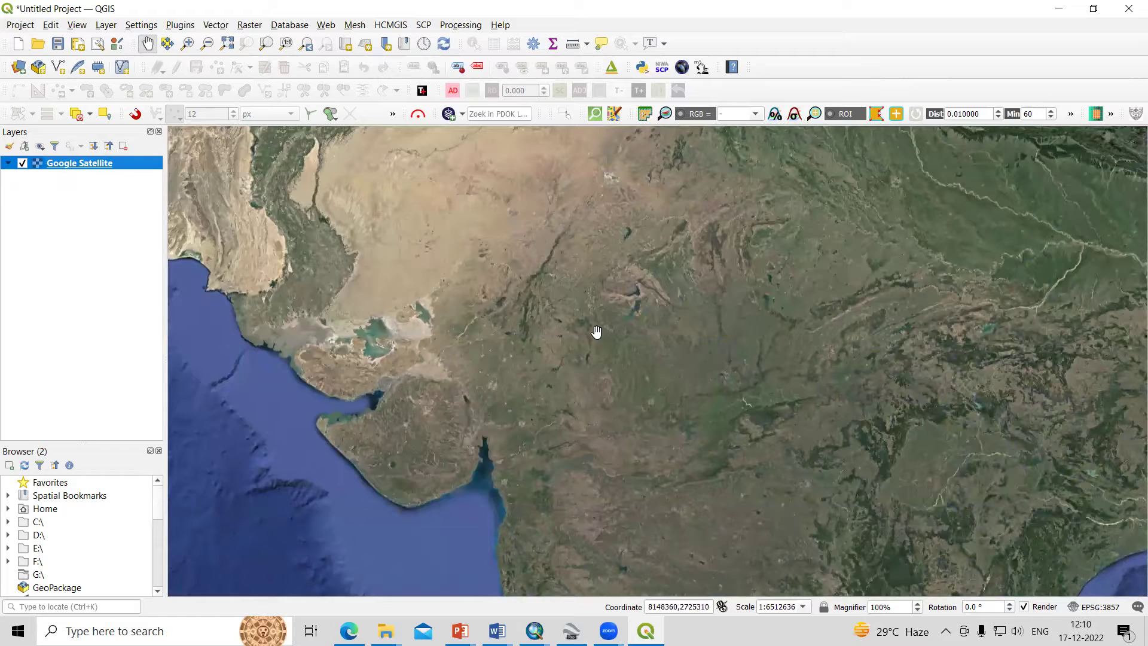
{"action": "scroll", "coordinate": [419, 382], "scroll_direction": "up", "scroll_amount": 6}
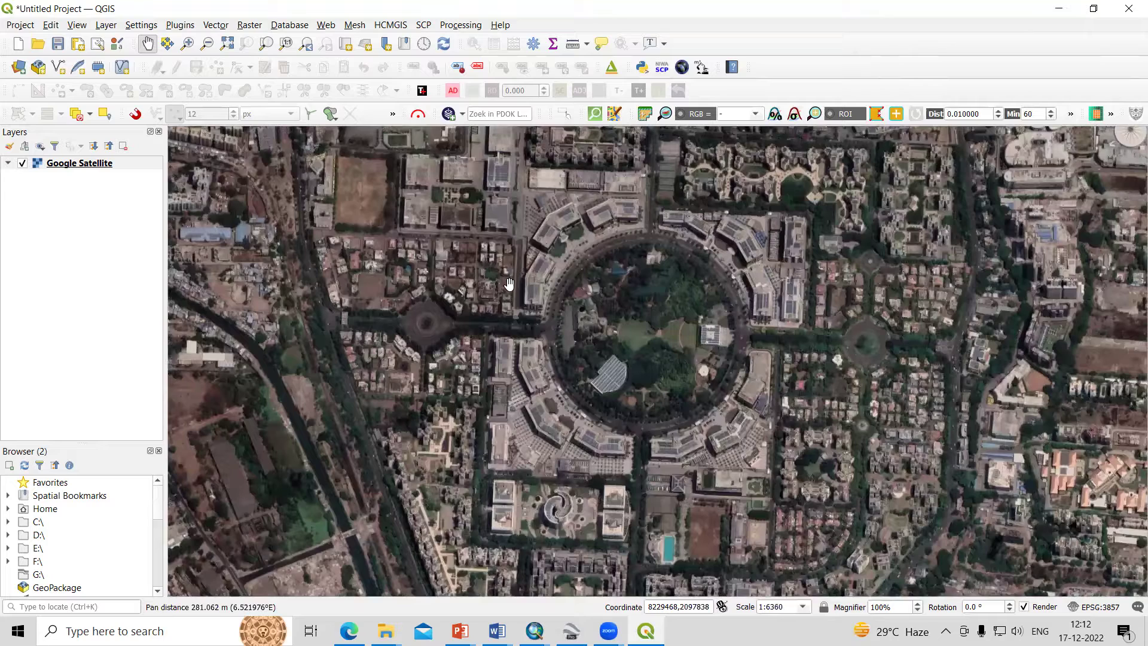
{"action": "left_click_drag", "start_coordinate": [619, 426], "coordinate": [574, 486]}
{"action": "left_click_drag", "start_coordinate": [677, 447], "coordinate": [766, 391]}
{"action": "left_click_drag", "start_coordinate": [581, 422], "coordinate": [606, 414]}
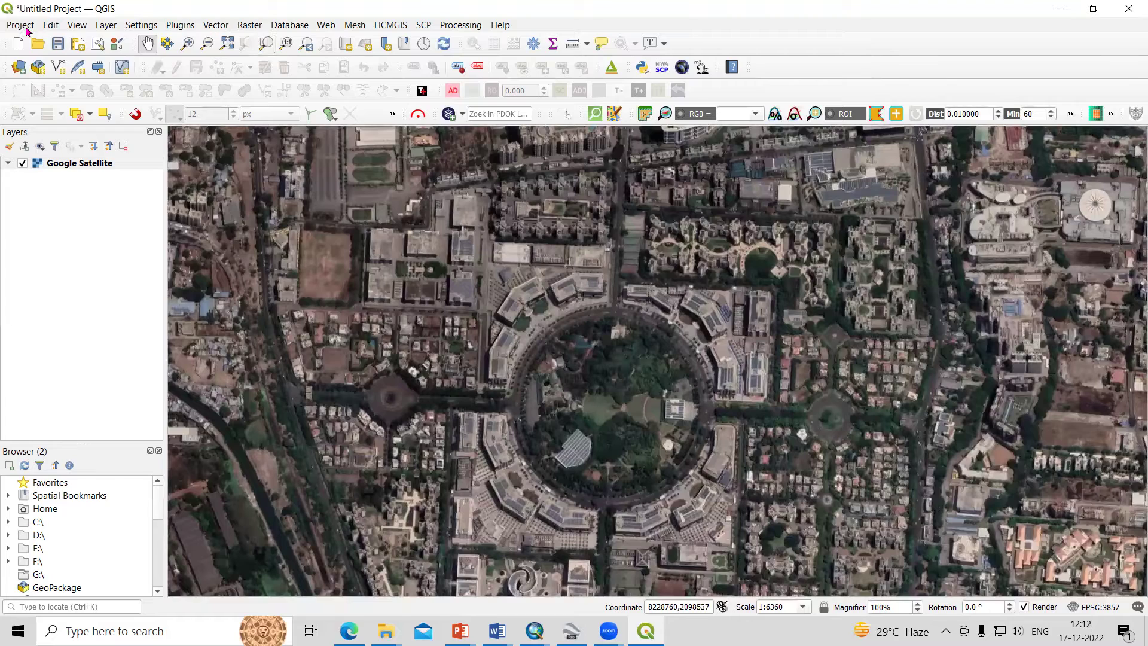
{"action": "left_click", "coordinate": [25, 29]}
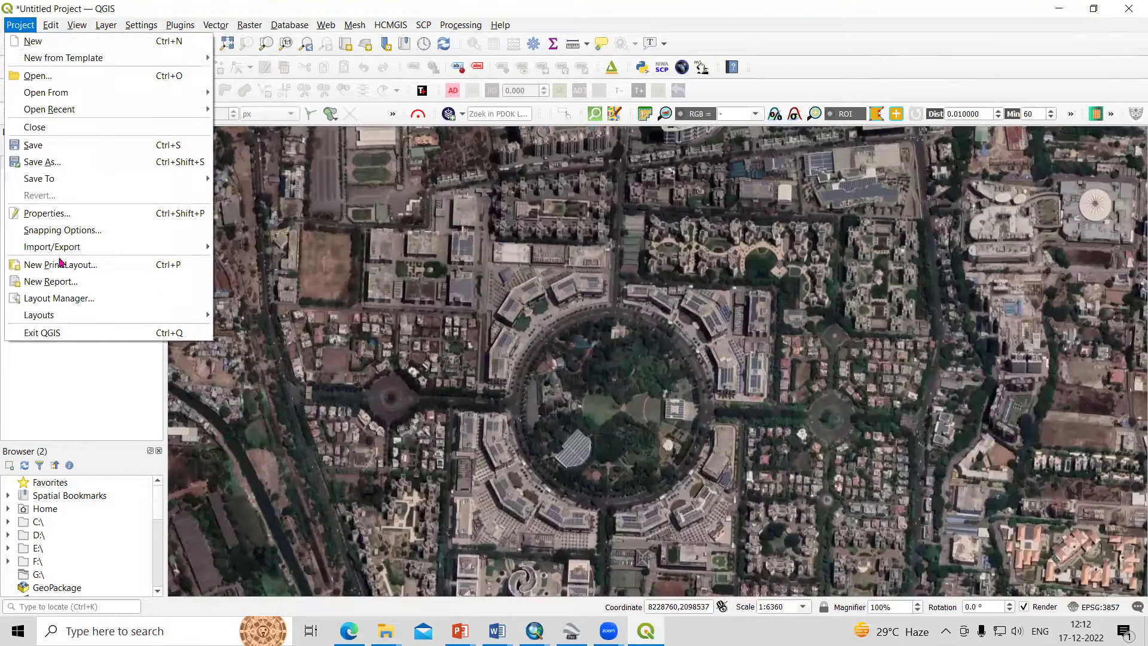
Step: Create a new print layout titled Google_Image
{"action": "left_click", "coordinate": [63, 267]}
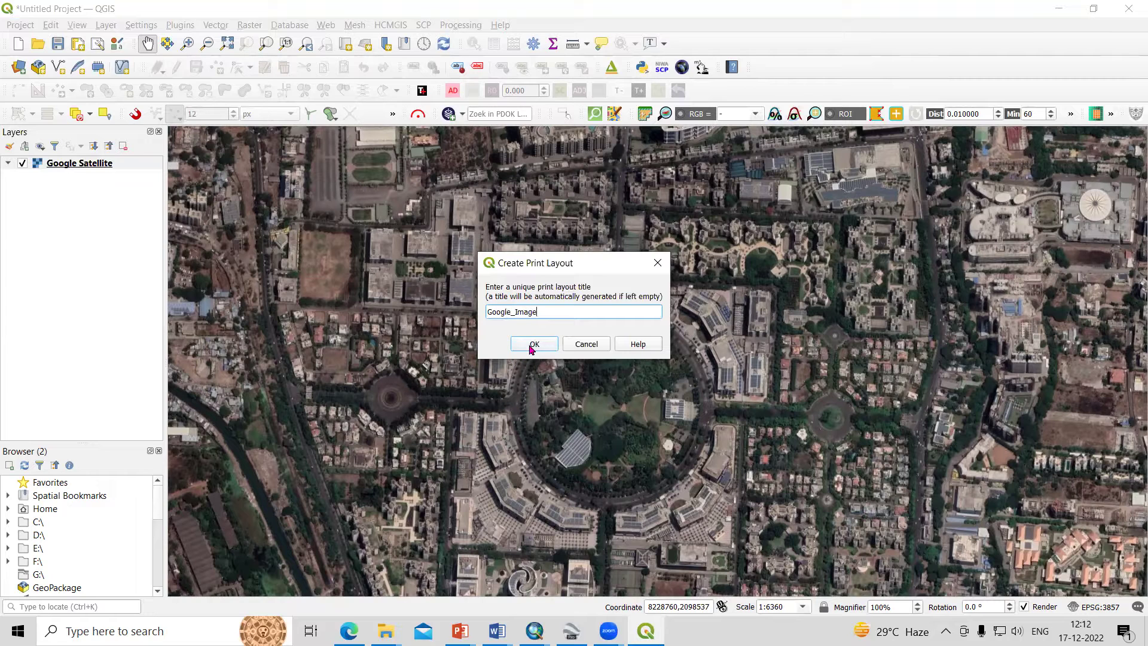
{"action": "left_click", "coordinate": [532, 345]}
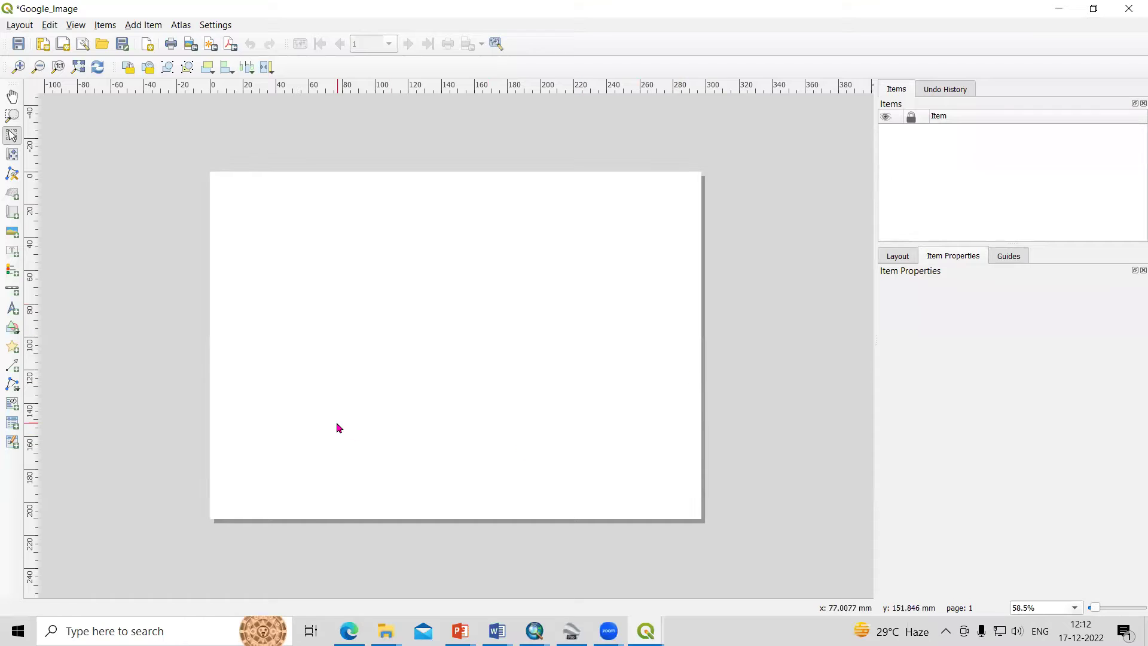
Step: Set the layout page size to A0 in landscape orientation (1189 × 841 mm)
{"action": "right_click", "coordinate": [413, 299]}
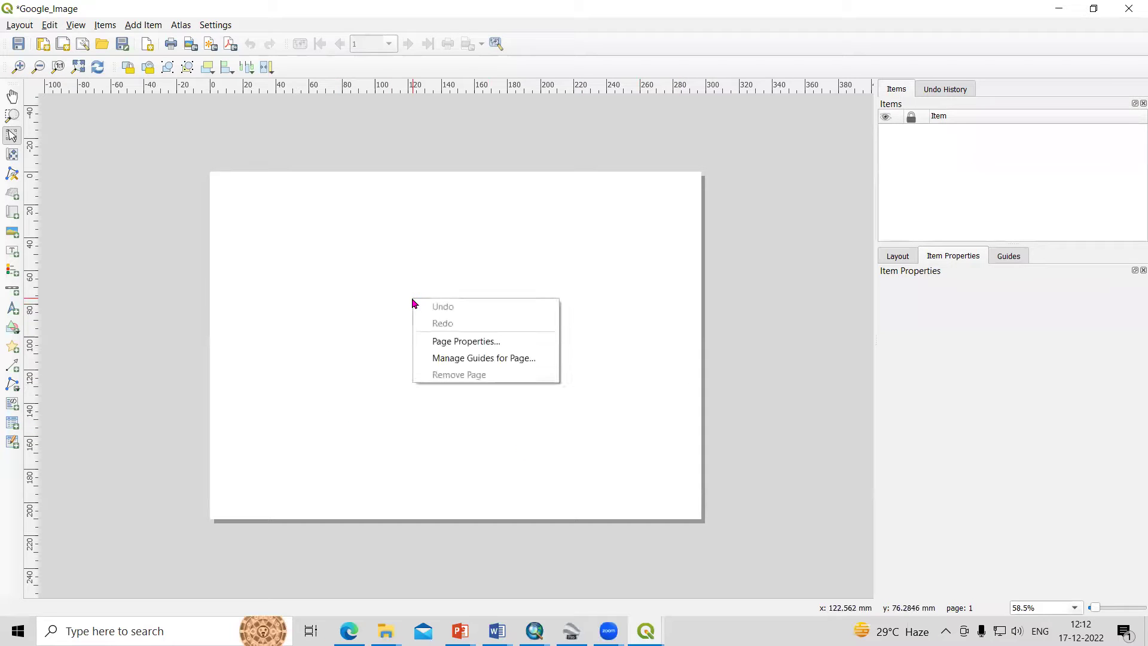
{"action": "left_click", "coordinate": [441, 342]}
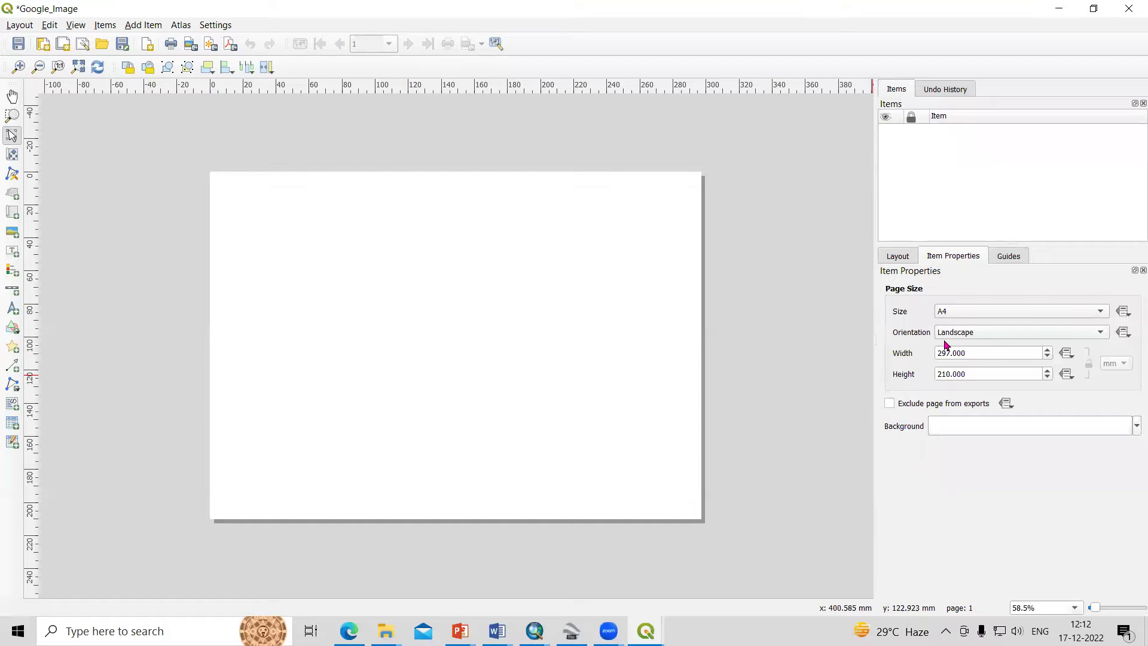
{"action": "left_click", "coordinate": [968, 317]}
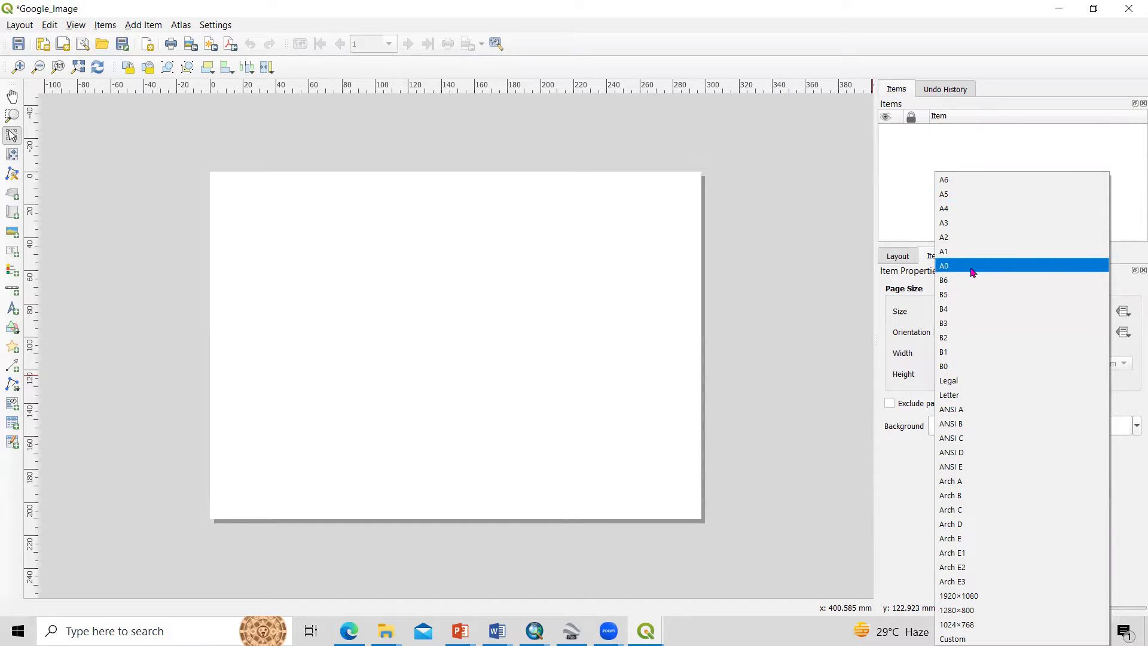
{"action": "left_click", "coordinate": [971, 272]}
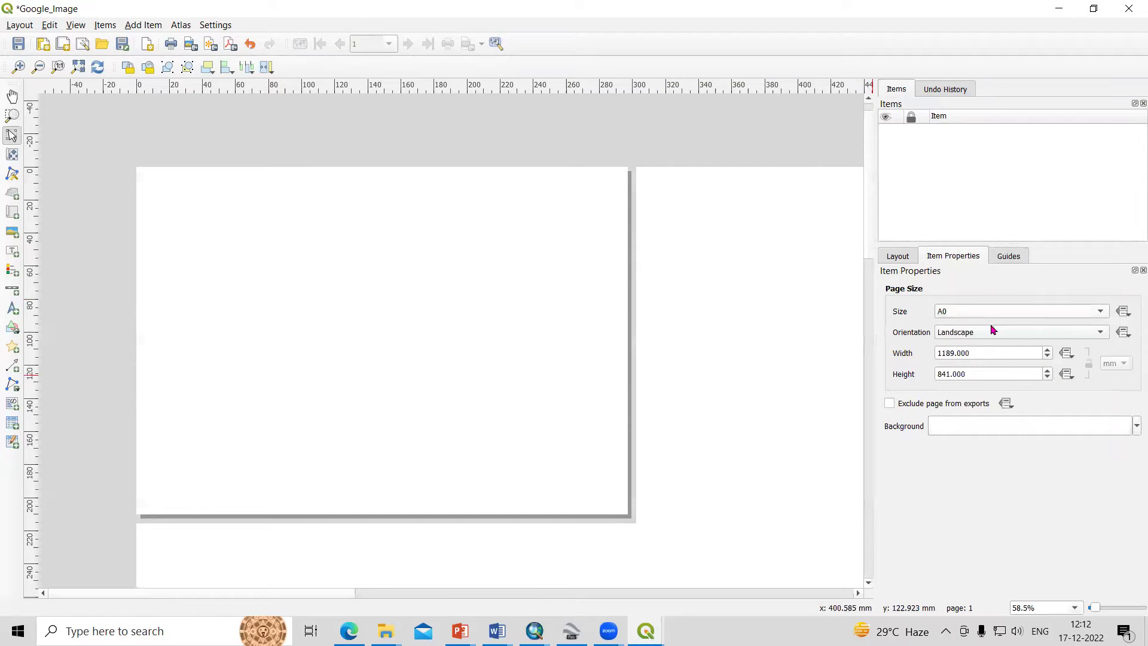
{"action": "left_click", "coordinate": [972, 333]}
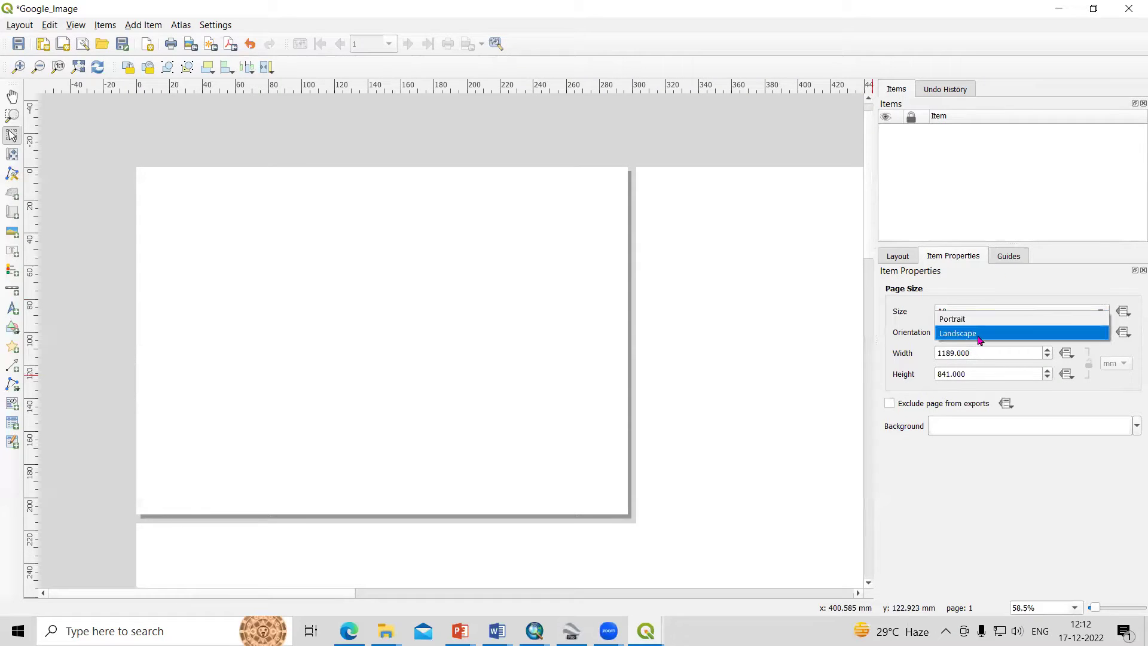
{"action": "left_click", "coordinate": [979, 337]}
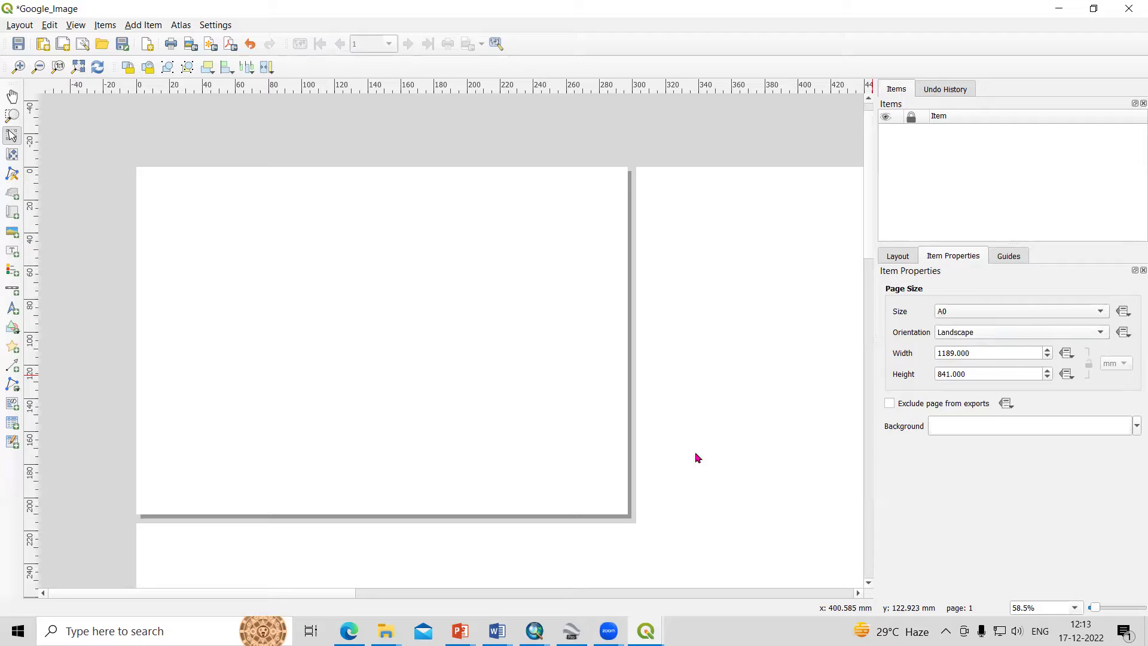
{"action": "left_click", "coordinate": [371, 376]}
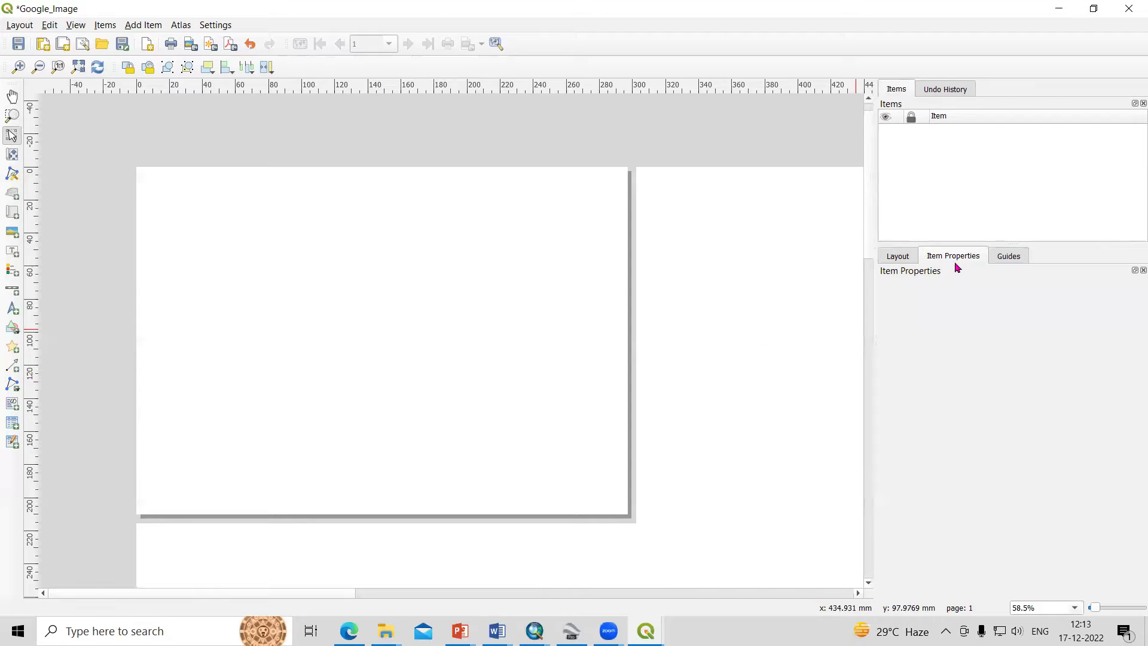
{"action": "left_click", "coordinate": [900, 261]}
{"action": "left_click", "coordinate": [951, 257]}
Step: Add a map item by drawing a frame from the page's top-left corner
{"action": "left_click", "coordinate": [154, 31]}
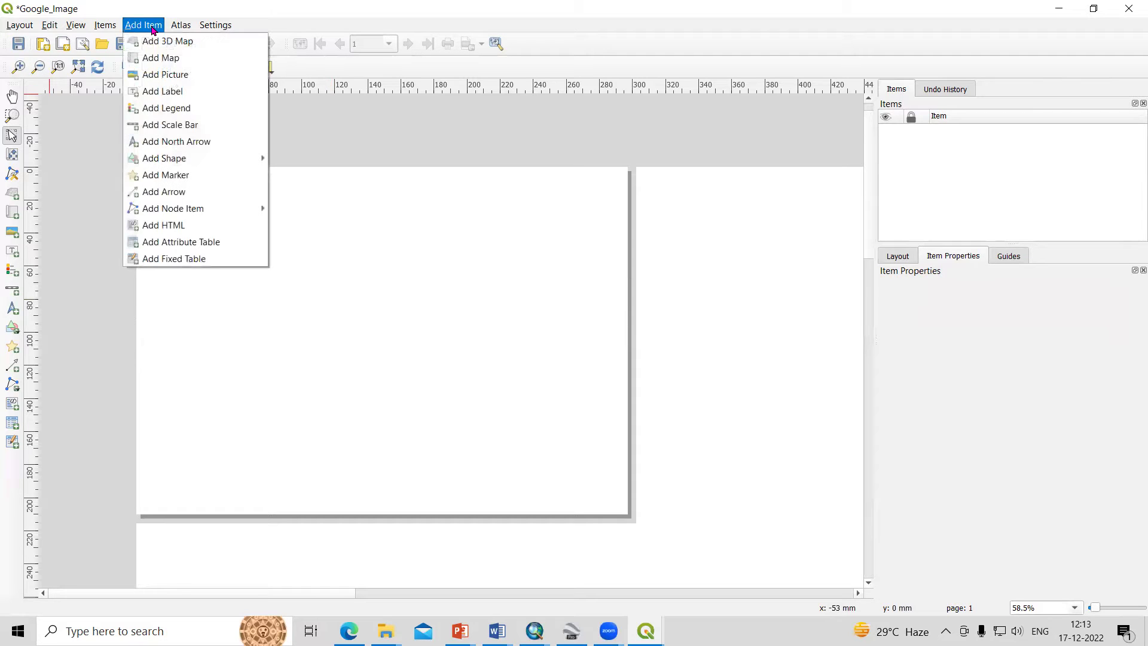
{"action": "left_click", "coordinate": [160, 57]}
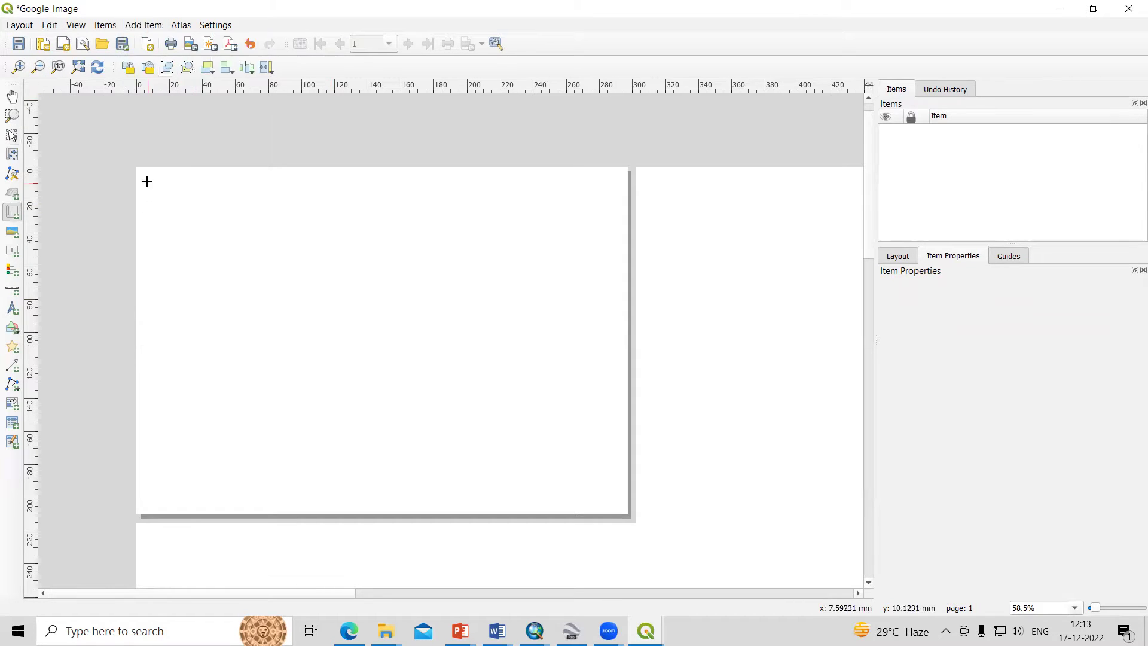
{"action": "left_click_drag", "start_coordinate": [136, 173], "coordinate": [617, 498]}
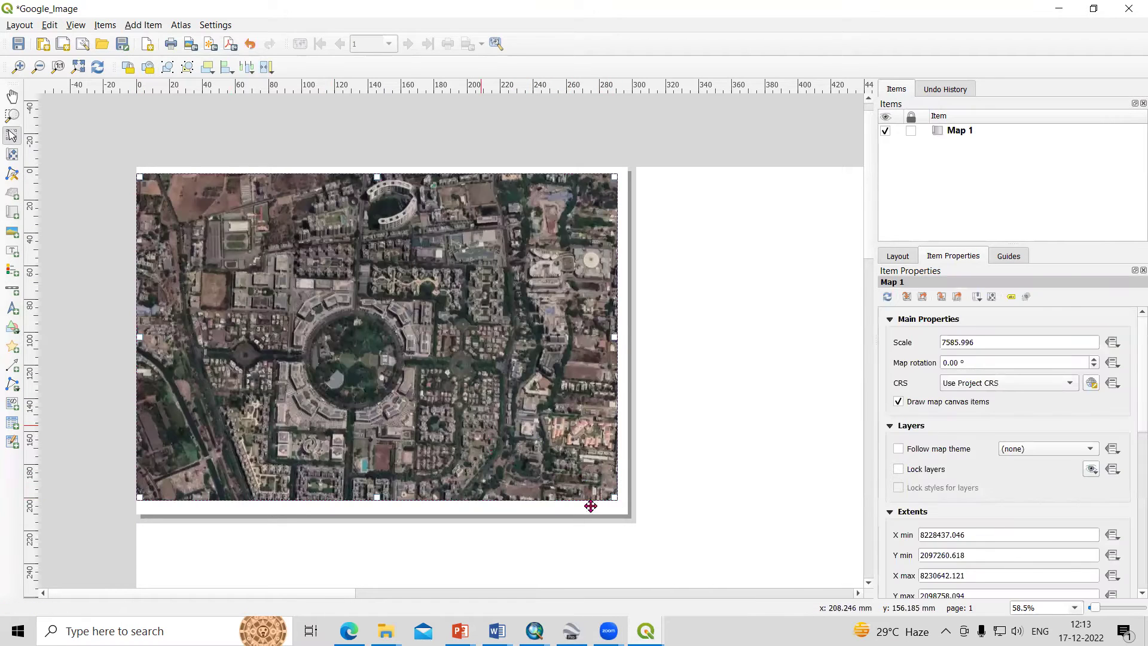
Step: Stretch the map frame's edges so it covers the whole A0 page
{"action": "left_click_drag", "start_coordinate": [614, 497], "coordinate": [623, 513]}
{"action": "scroll", "coordinate": [415, 318], "scroll_direction": "down", "scroll_amount": 2}
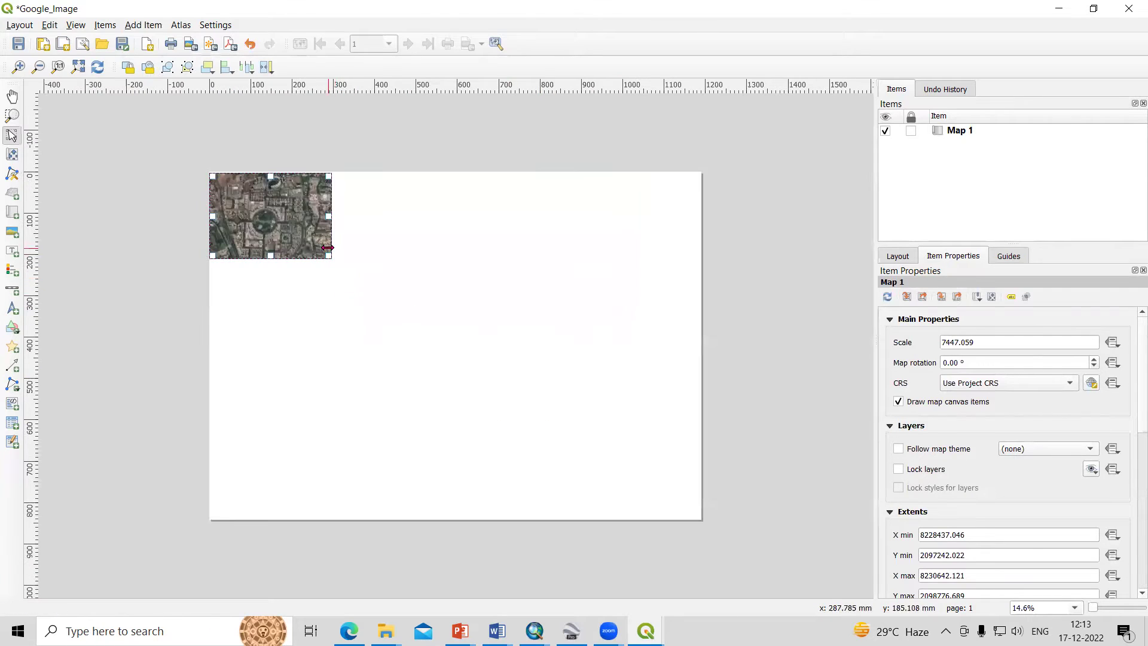
{"action": "left_click_drag", "start_coordinate": [328, 256], "coordinate": [697, 516]}
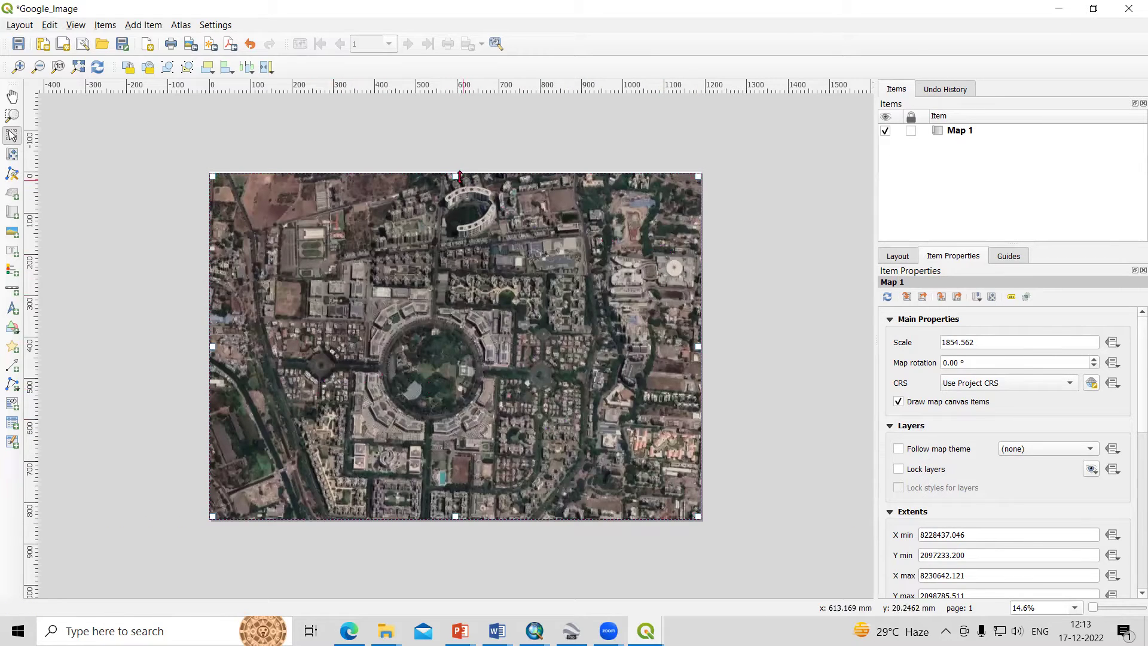
{"action": "left_click_drag", "start_coordinate": [459, 175], "coordinate": [458, 173]}
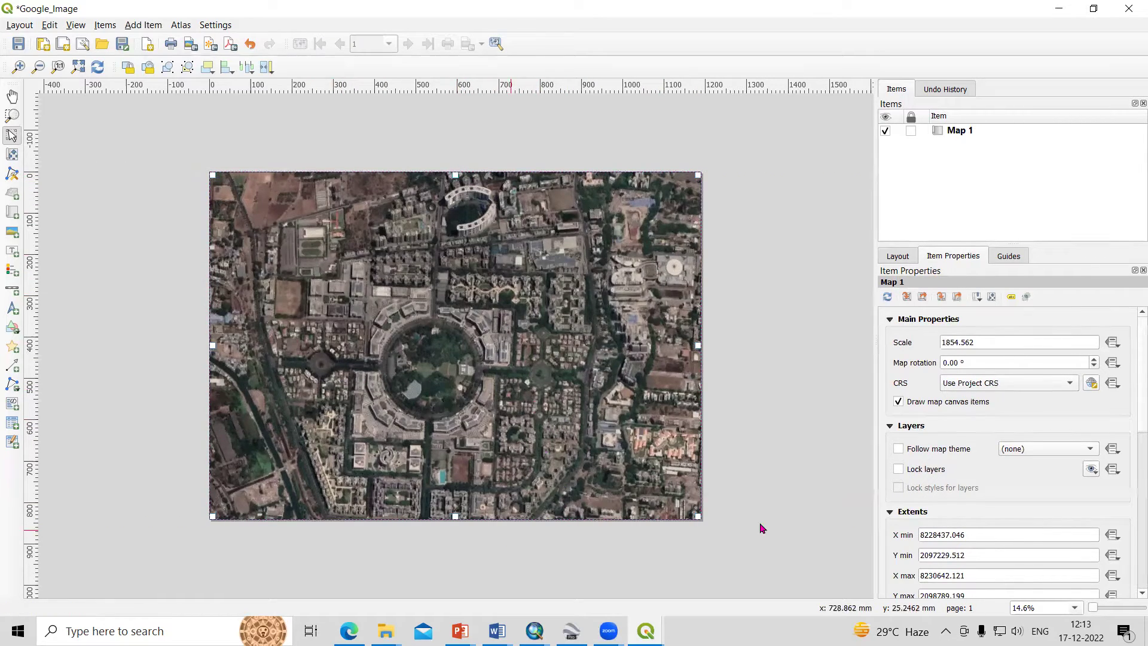
{"action": "scroll", "coordinate": [412, 341], "scroll_direction": "down", "scroll_amount": 1}
{"action": "scroll", "coordinate": [412, 341], "scroll_direction": "up", "scroll_amount": 1}
{"action": "scroll", "coordinate": [413, 340], "scroll_direction": "up", "scroll_amount": 1}
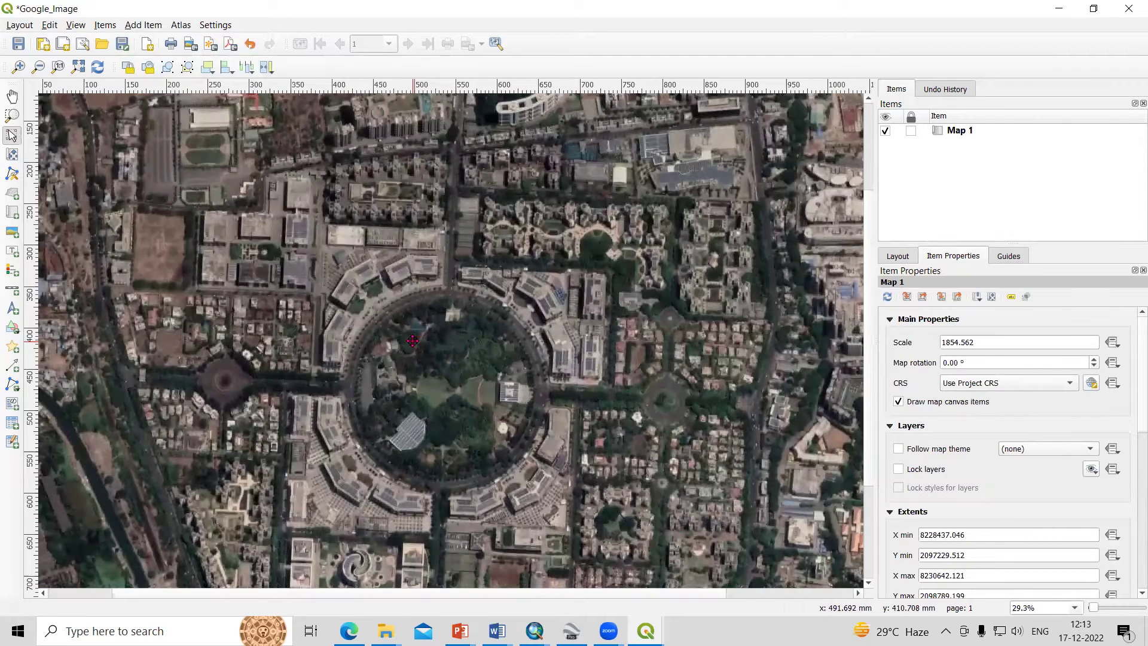
{"action": "key", "text": "ctrl+minus"}
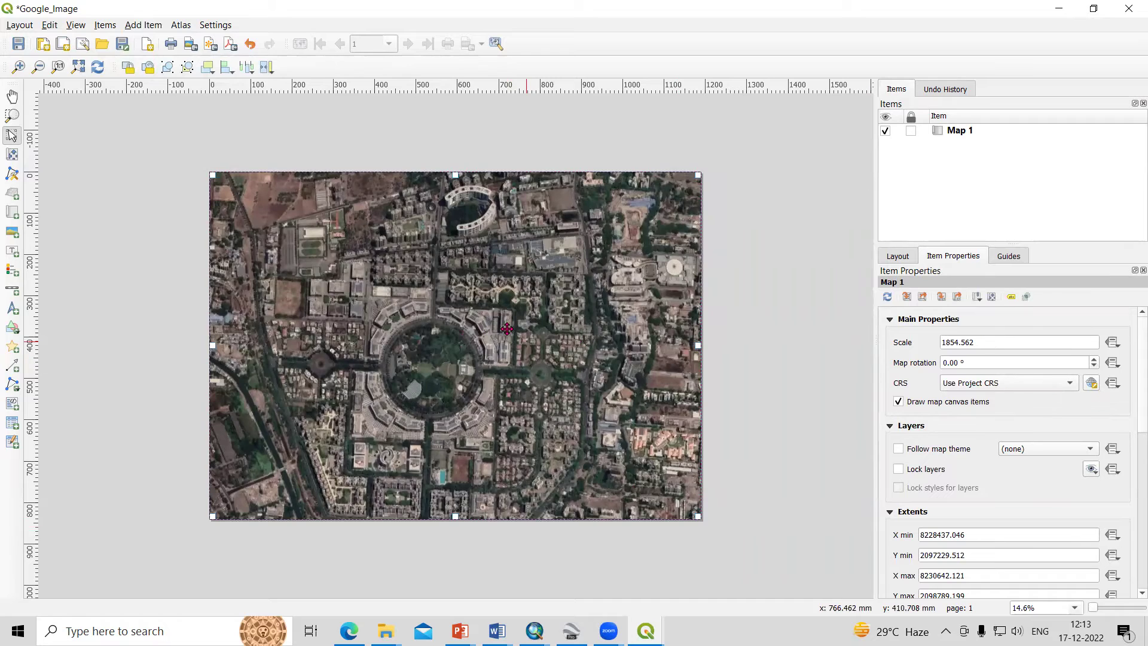
{"action": "scroll", "coordinate": [507, 328], "scroll_direction": "up", "scroll_amount": 1}
{"action": "scroll", "coordinate": [507, 328], "scroll_direction": "down", "scroll_amount": 1}
Step: Change Map 1's scale from 1854.562 to 2000, then to 1500
{"action": "left_click", "coordinate": [983, 342]}
{"action": "left_click_drag", "start_coordinate": [984, 342], "coordinate": [909, 345]}
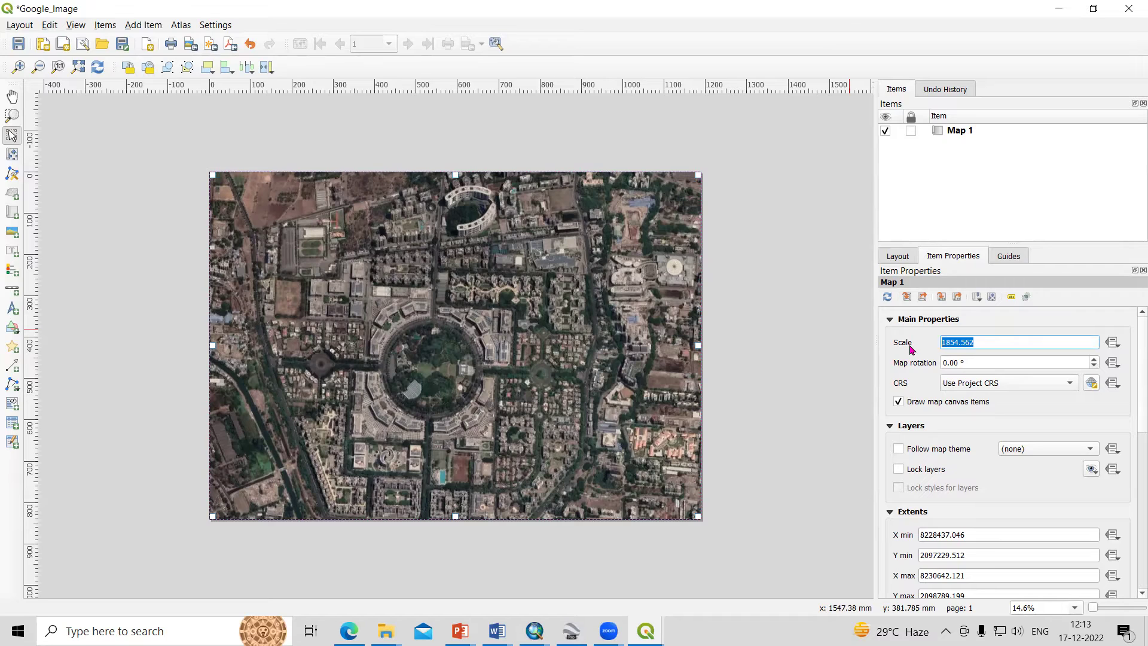
{"action": "type", "text": "2000"}
{"action": "key", "text": "Return"}
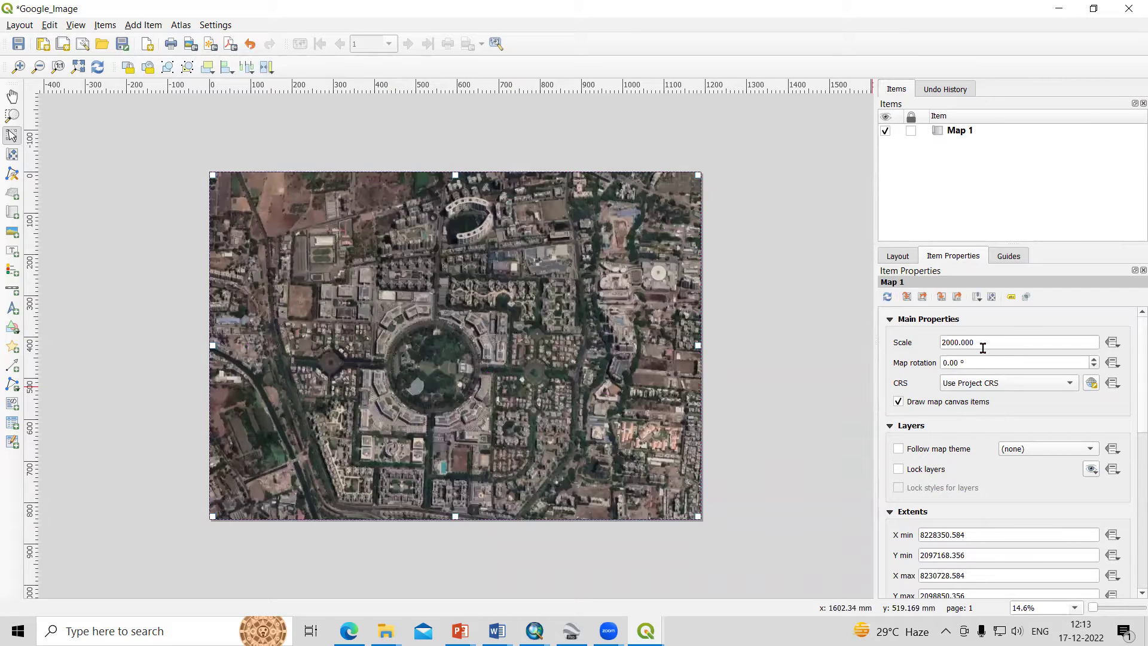
{"action": "left_click_drag", "start_coordinate": [981, 343], "coordinate": [864, 346]}
{"action": "type", "text": "1500"}
{"action": "key", "text": "Return"}
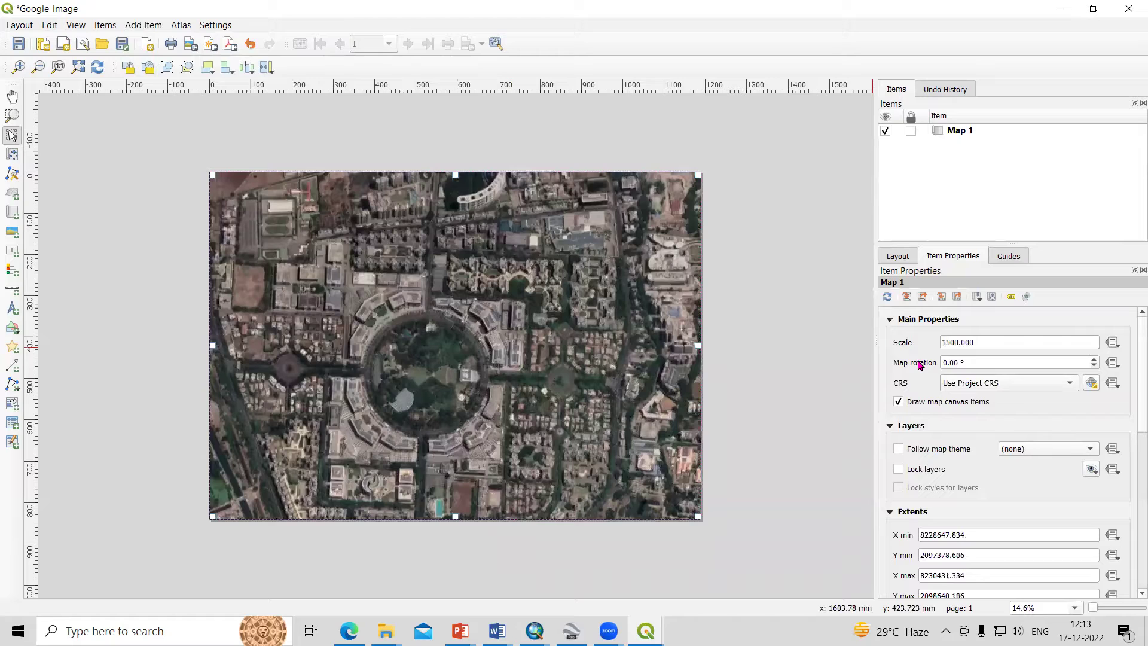
{"action": "left_click", "coordinate": [191, 45]}
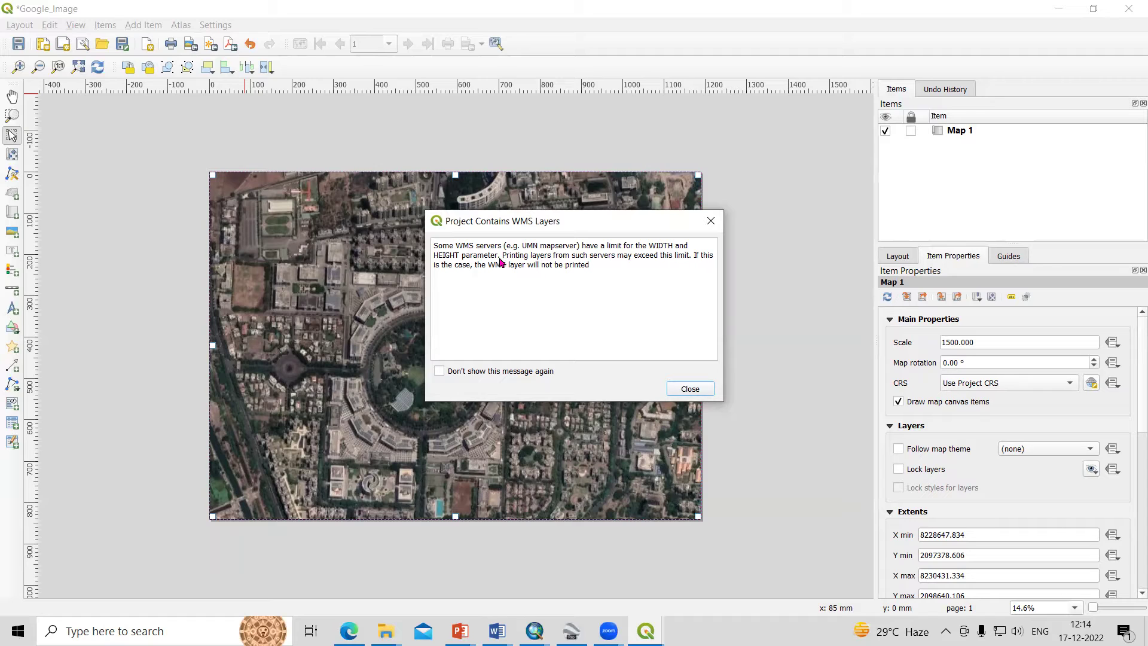
Step: Dismiss the WMS warning and save the export as JPEG Google_Image in D:\Video Lecture\Images
{"action": "left_click", "coordinate": [692, 389]}
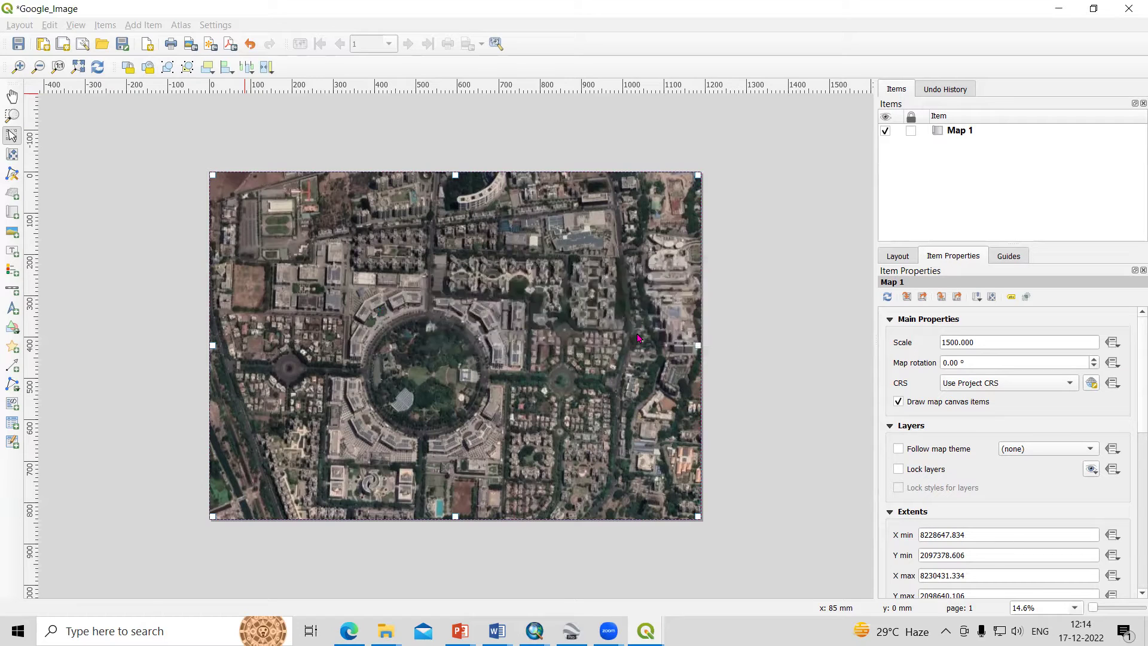
{"action": "left_click", "coordinate": [210, 44]}
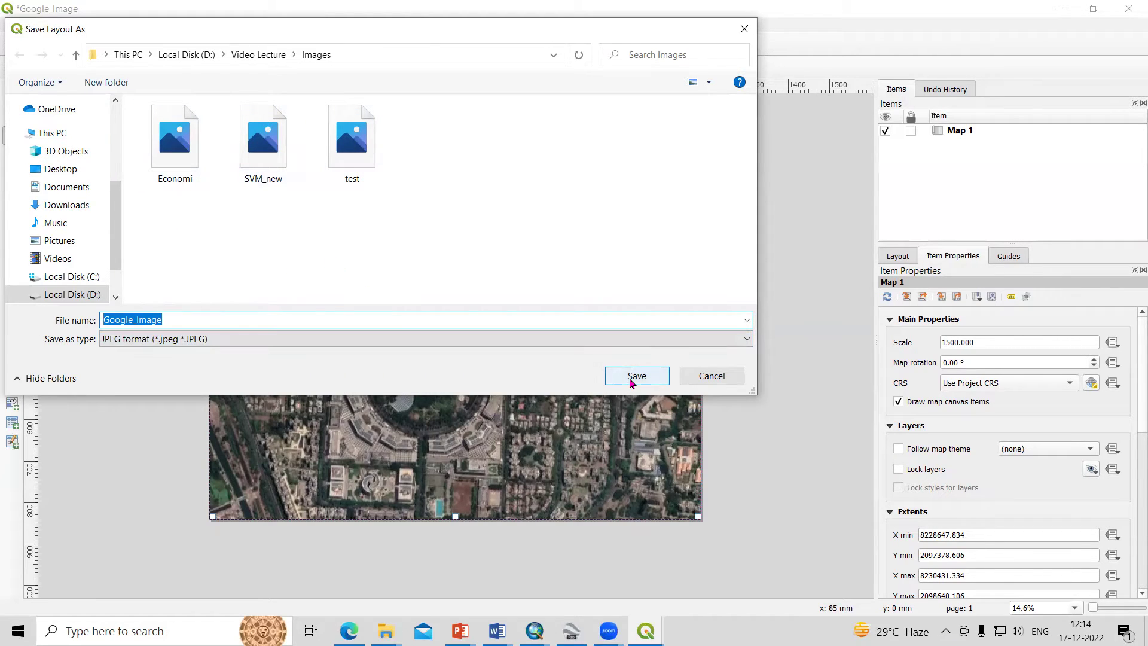
{"action": "left_click", "coordinate": [633, 377]}
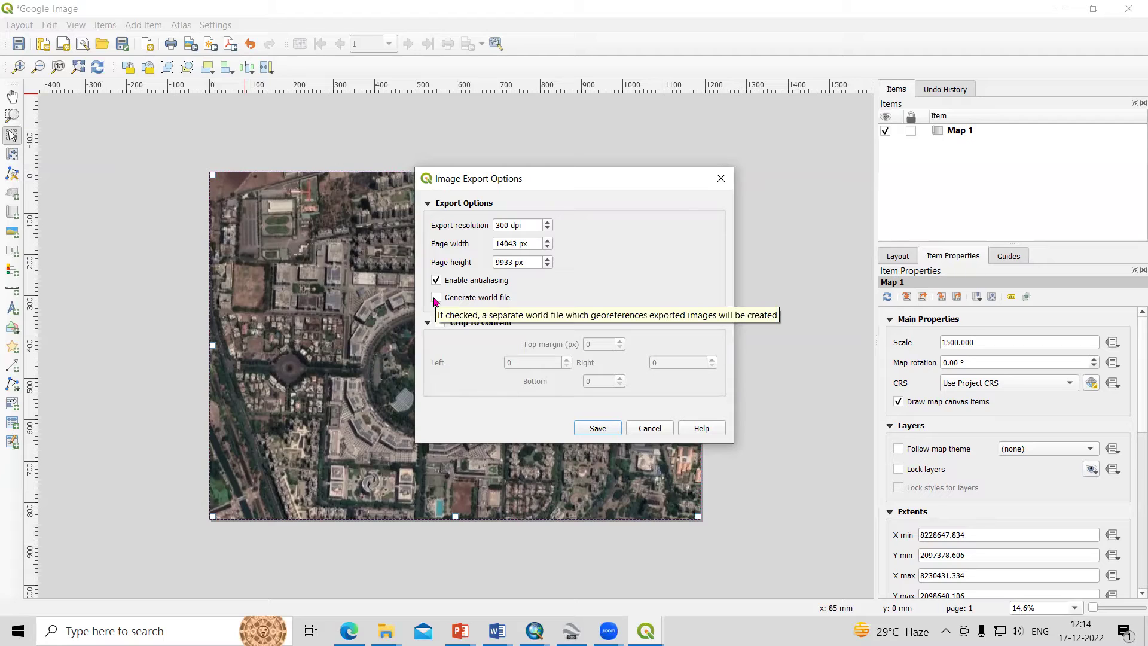
Step: Enable Generate world file and export the 300 dpi Google_Image JPEG
{"action": "left_click", "coordinate": [436, 297]}
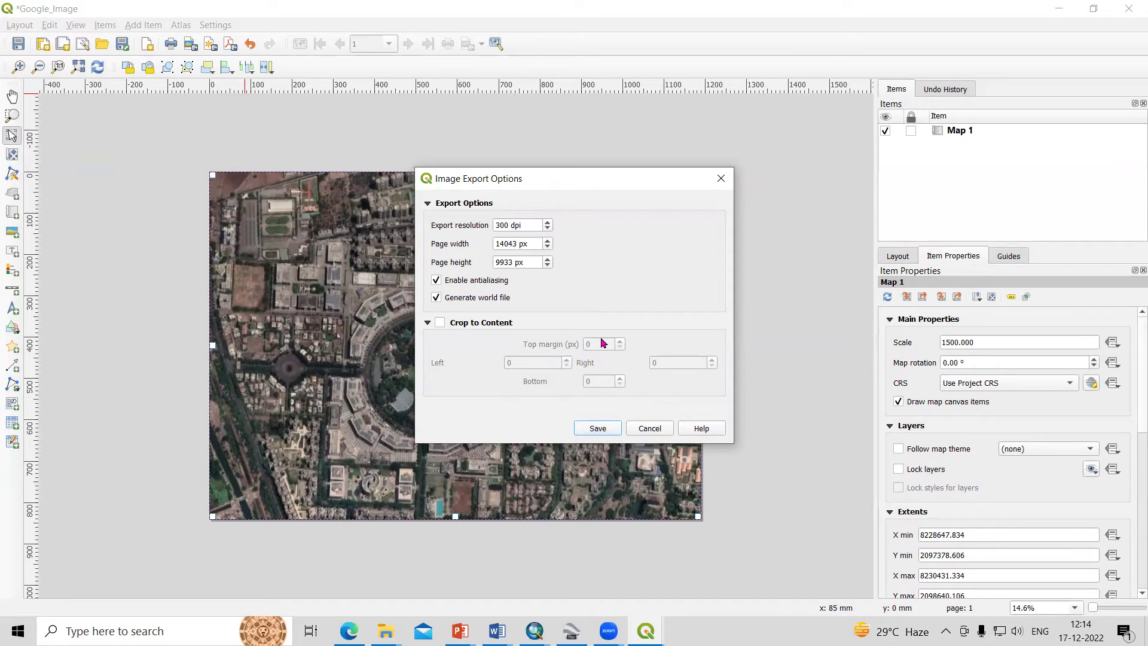
{"action": "left_click", "coordinate": [598, 428]}
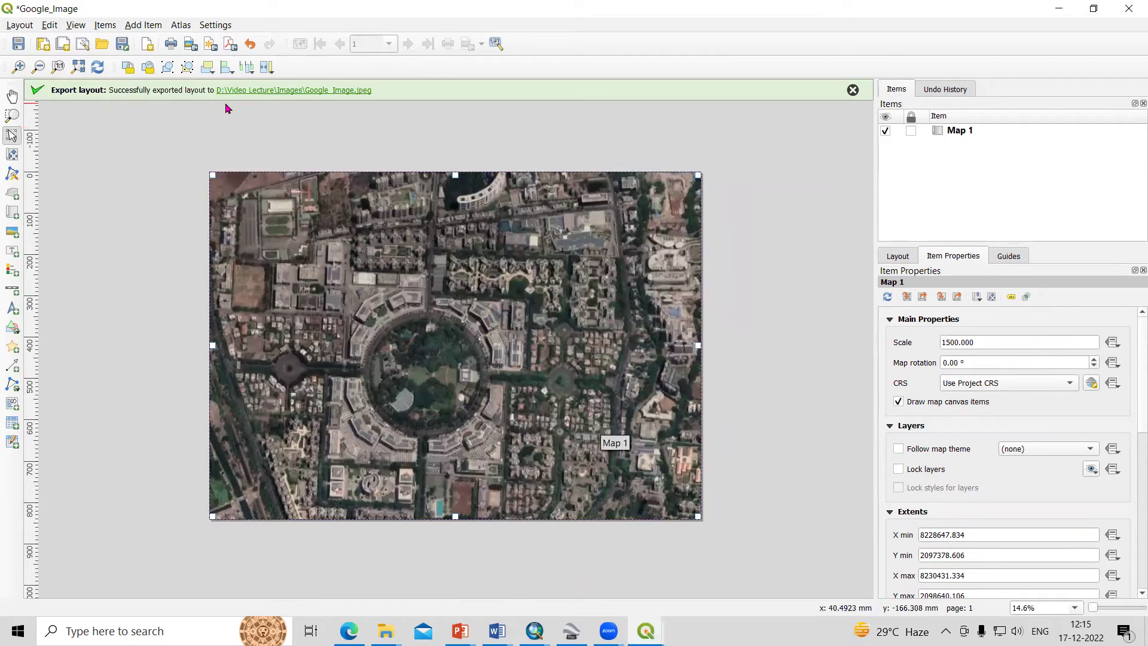
Step: Refresh the Images folder to reveal Google_Image.jpeg and Google_Image.jgw, then open the JPEG
{"action": "left_click", "coordinate": [321, 91]}
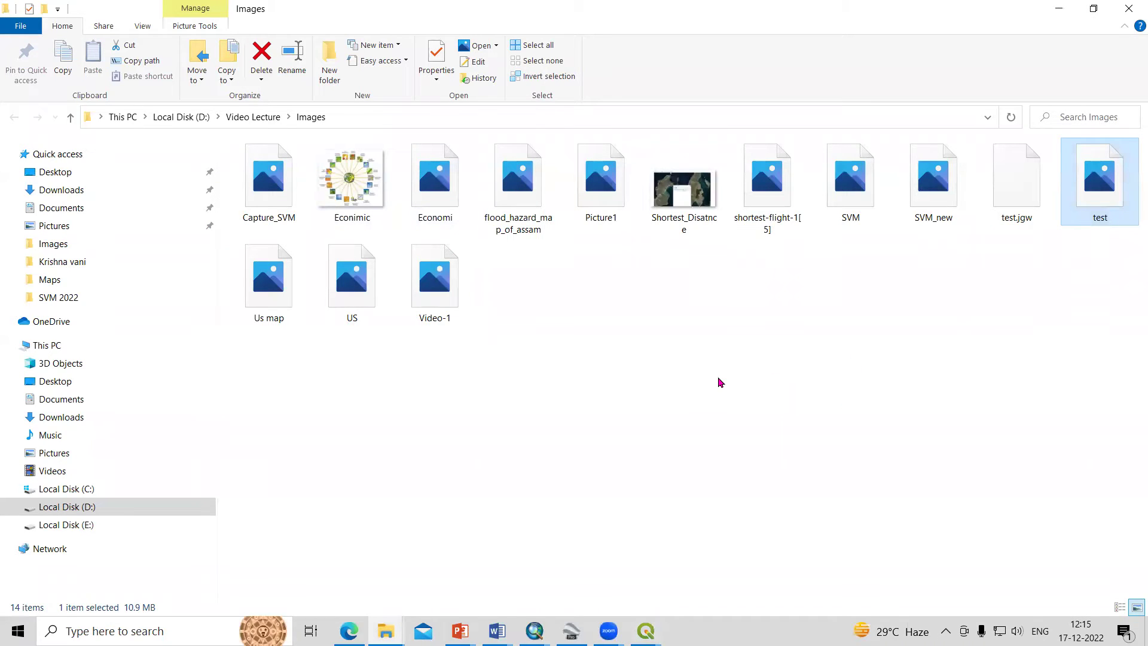
{"action": "right_click", "coordinate": [752, 415]}
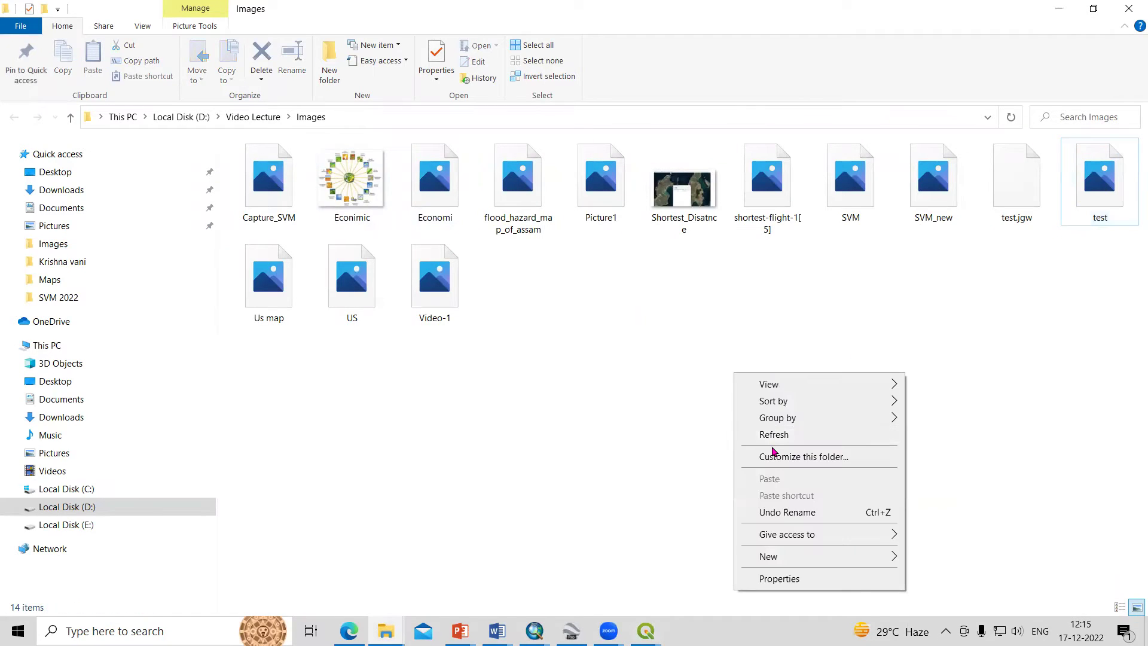
{"action": "left_click", "coordinate": [776, 434]}
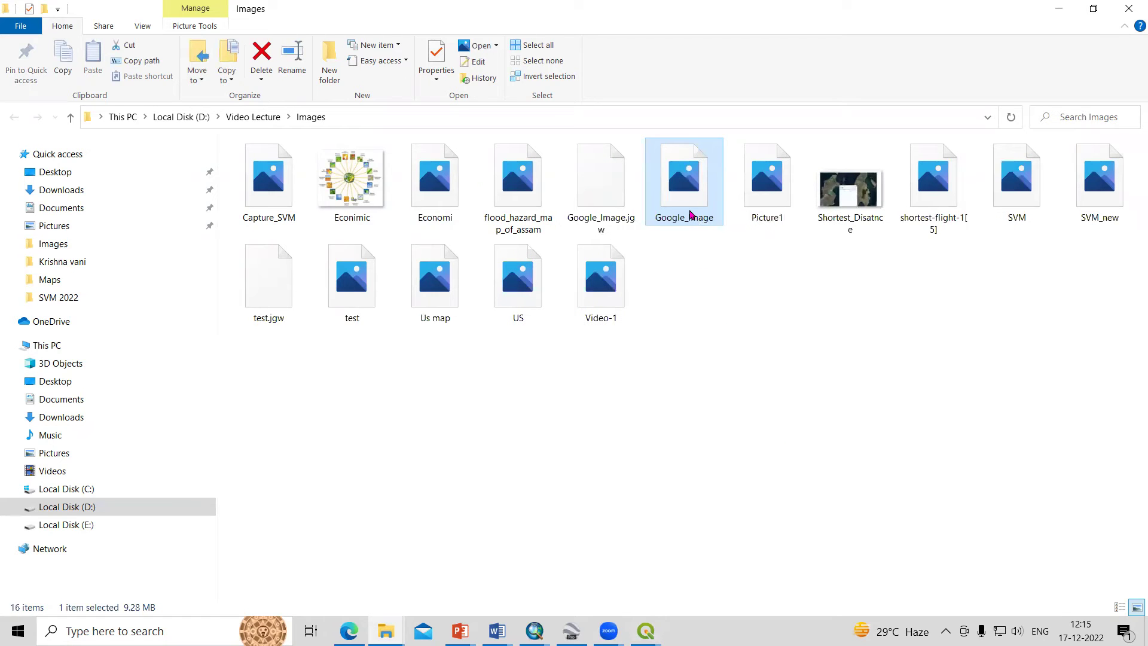
{"action": "key", "text": "Return"}
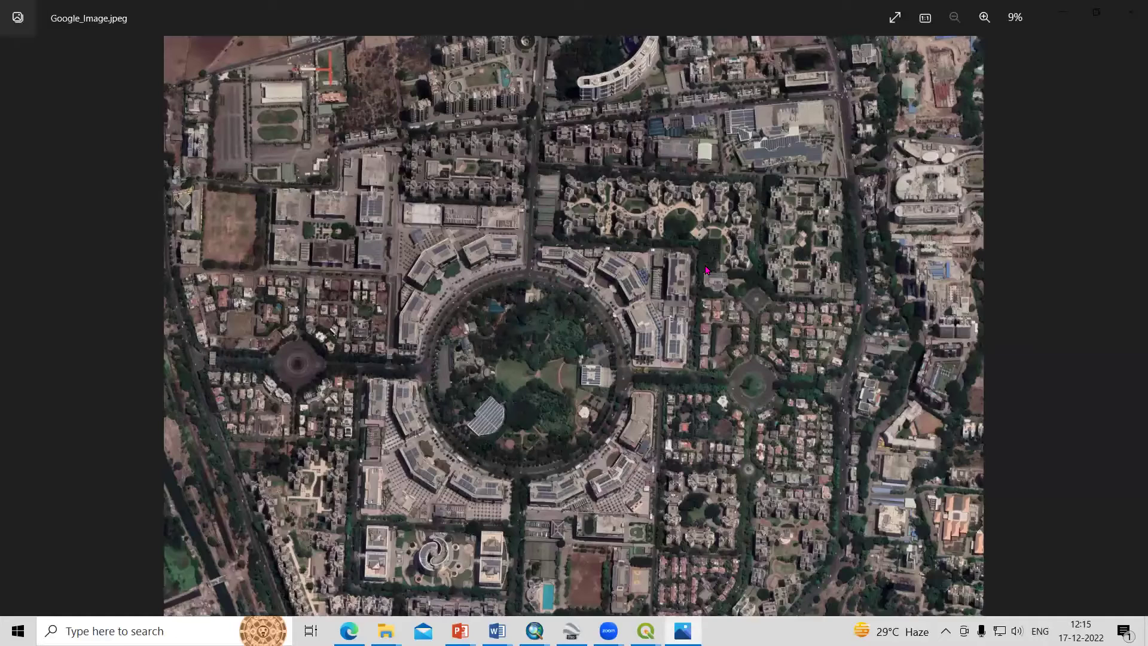
Step: Zoom in and out on Google_Image.jpeg in Photos, then return to QGIS
{"action": "scroll", "coordinate": [553, 336], "scroll_direction": "up", "scroll_amount": 3}
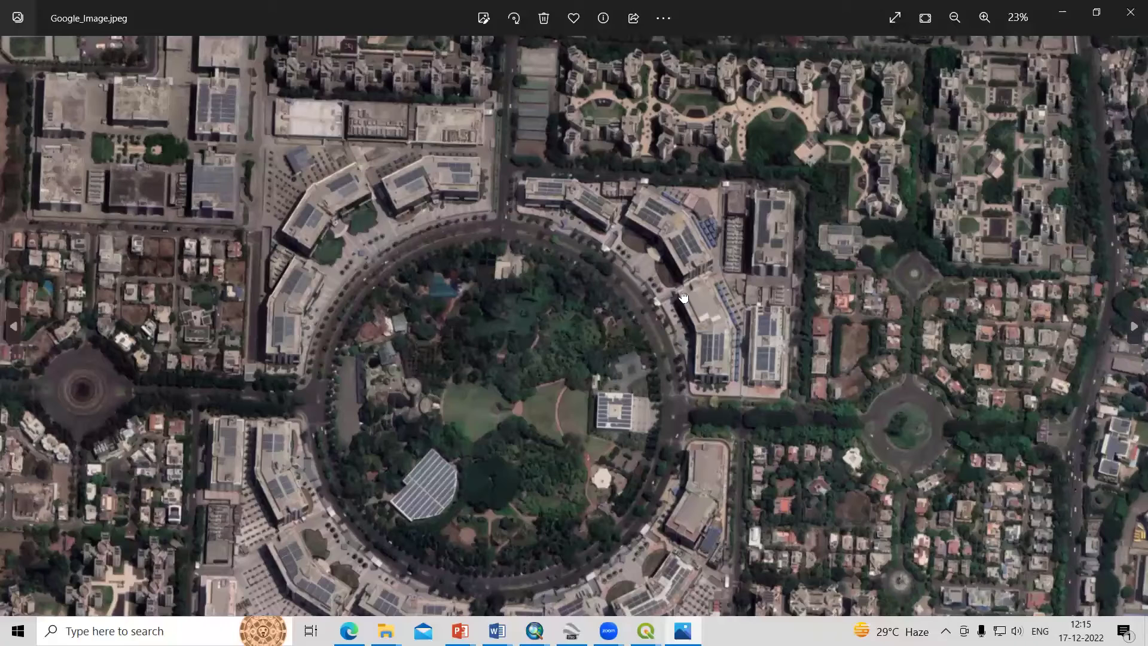
{"action": "scroll", "coordinate": [777, 177], "scroll_direction": "up", "scroll_amount": 1}
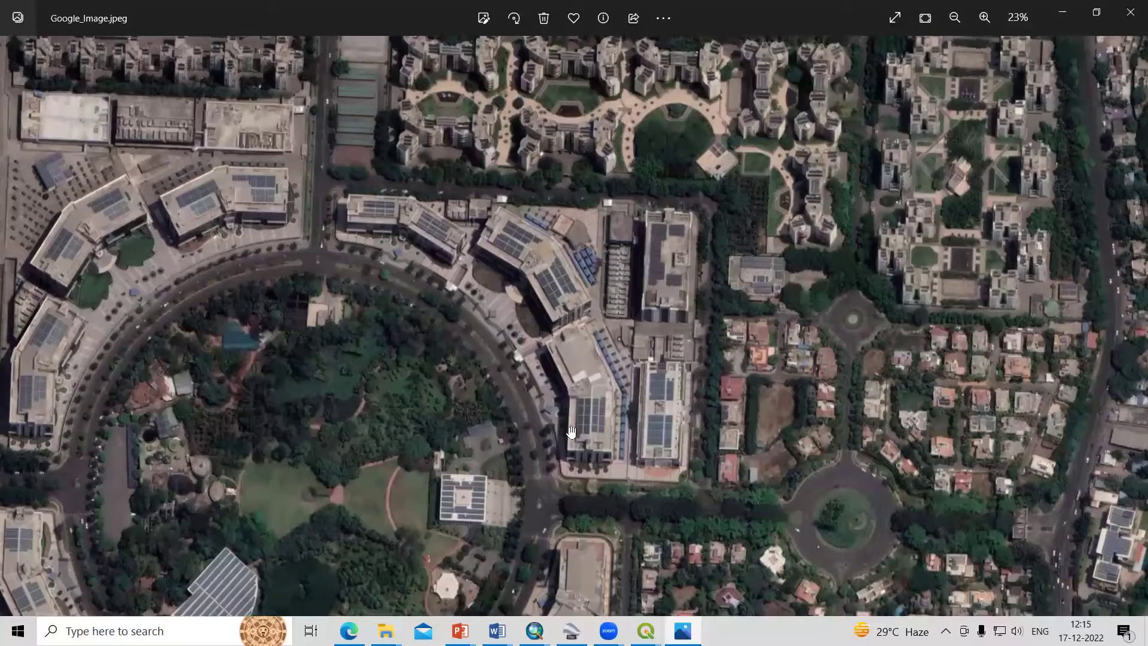
{"action": "scroll", "coordinate": [608, 388], "scroll_direction": "down", "scroll_amount": 2}
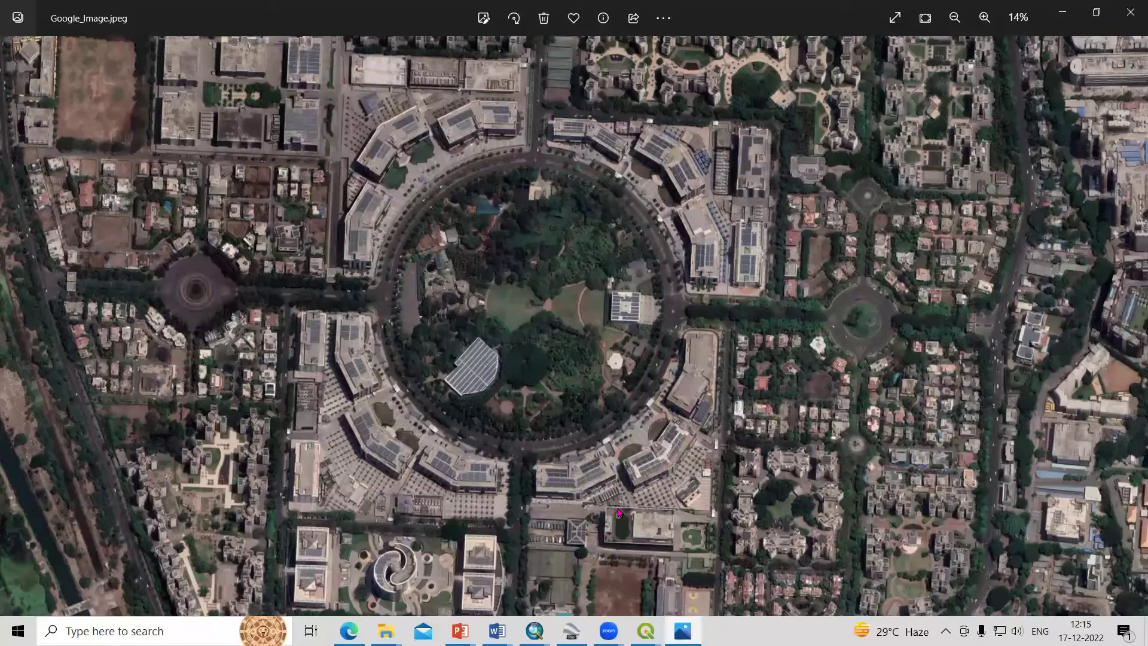
{"action": "scroll", "coordinate": [619, 512], "scroll_direction": "down", "scroll_amount": 1}
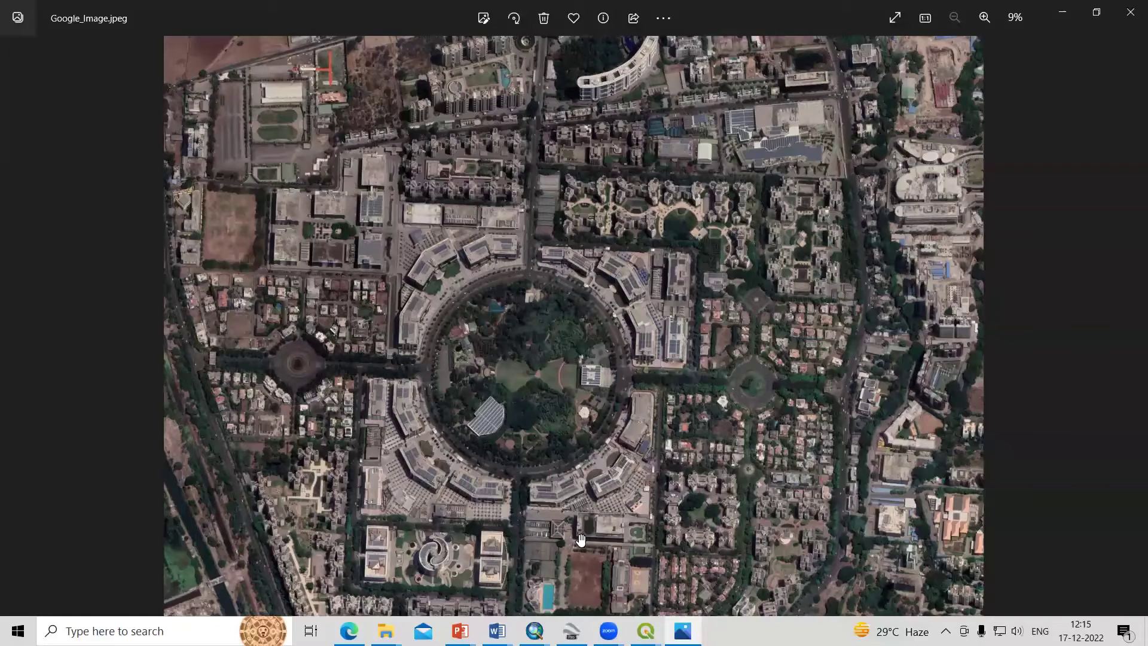
{"action": "key", "text": "alt+Tab"}
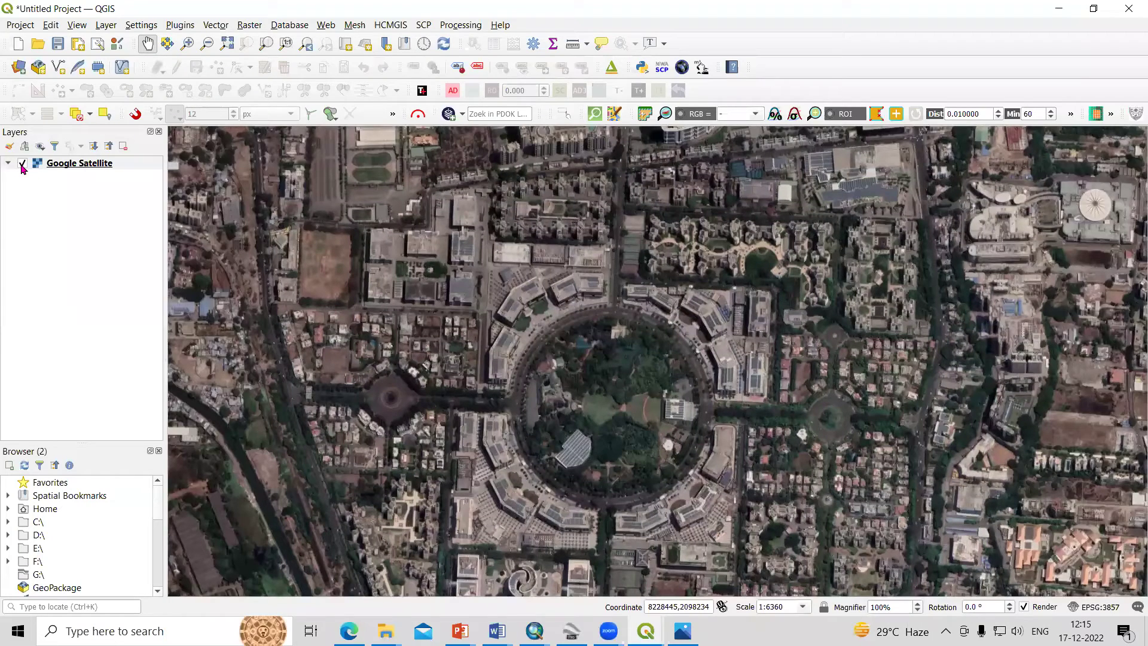
Step: Hide the Google Satellite layer and add the exported Google_Image.jpeg as a raster layer
{"action": "left_click", "coordinate": [21, 164]}
{"action": "left_click", "coordinate": [142, 24]}
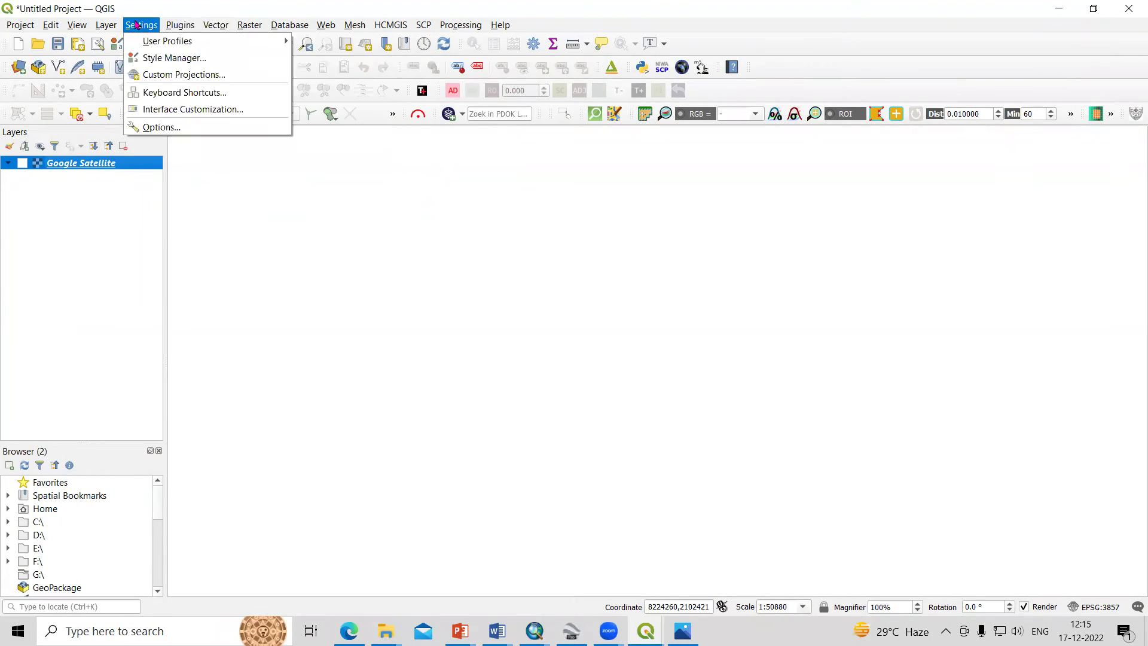
{"action": "mouse_move", "coordinate": [106, 25]}
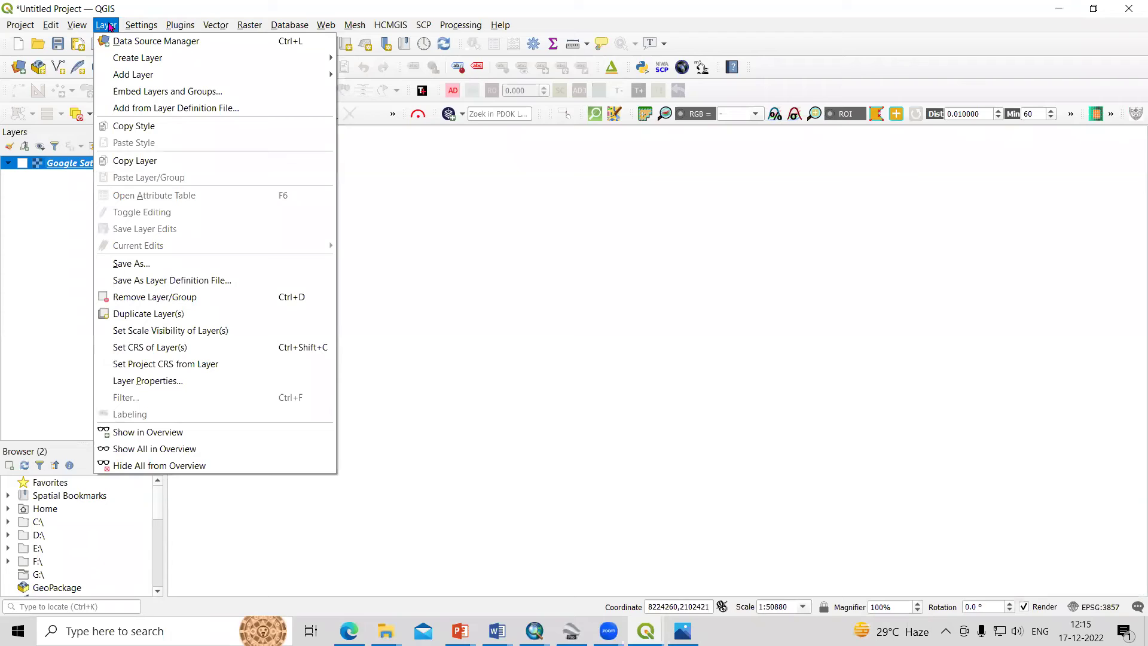
{"action": "mouse_move", "coordinate": [139, 78]}
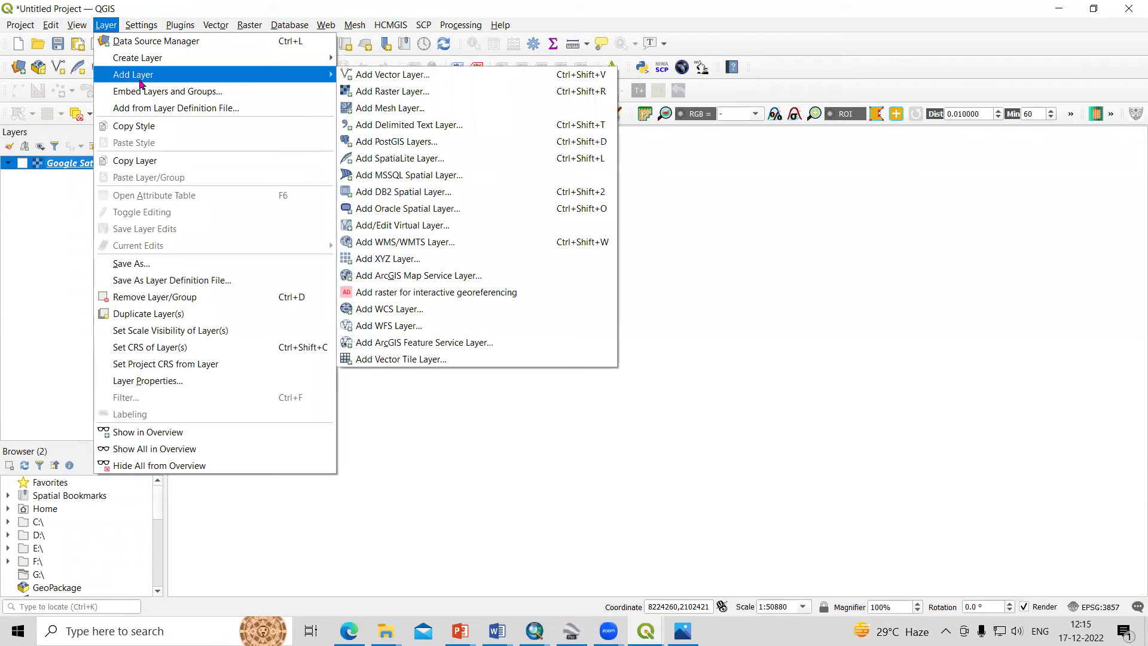
{"action": "left_click", "coordinate": [391, 94]}
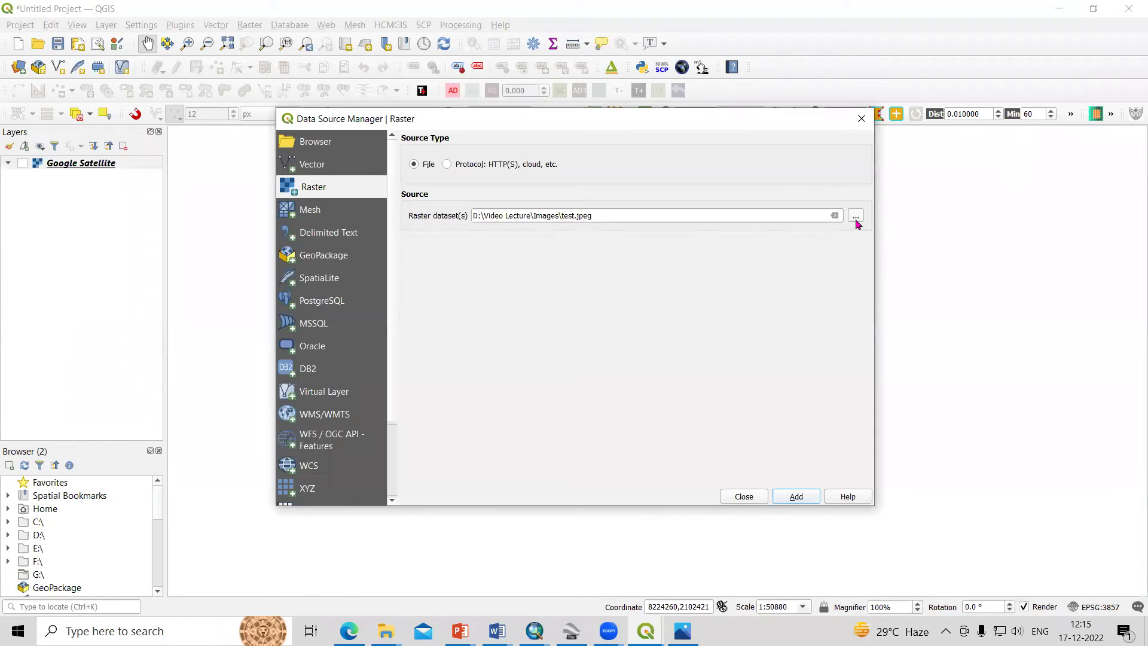
{"action": "left_click", "coordinate": [855, 218]}
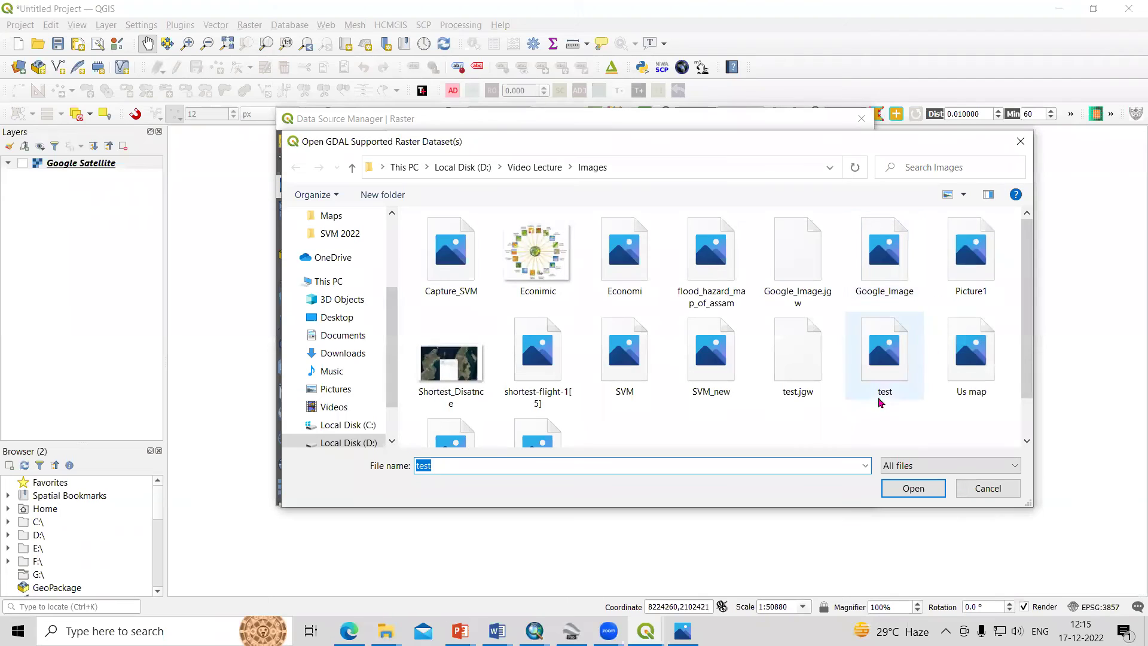
{"action": "left_click", "coordinate": [892, 296]}
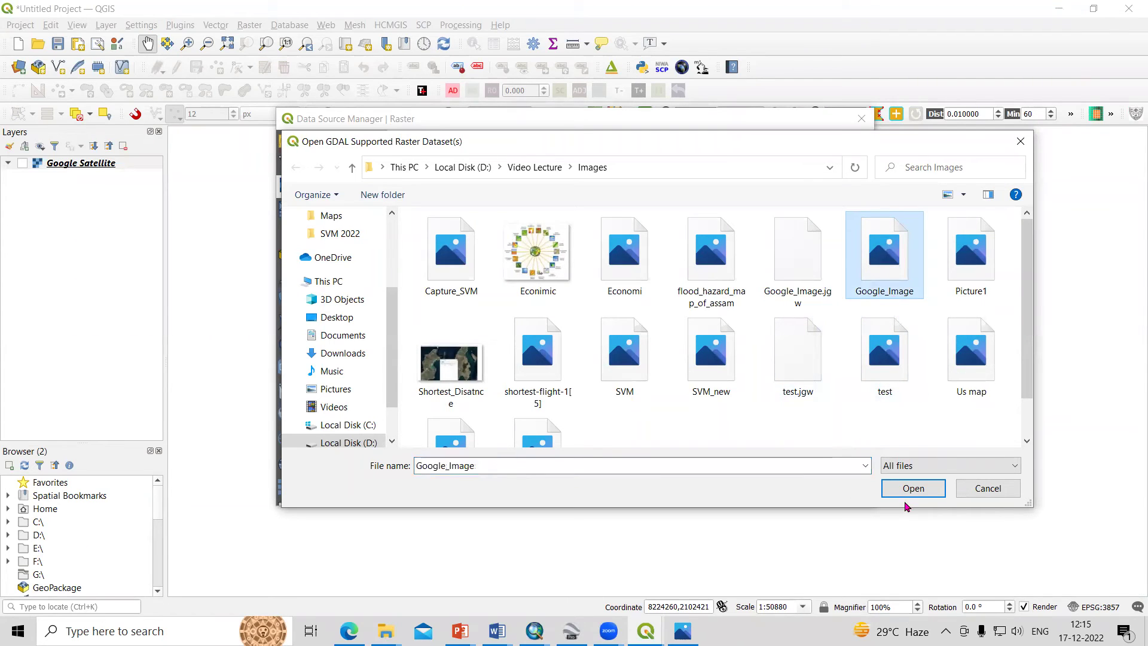
{"action": "left_click", "coordinate": [912, 487]}
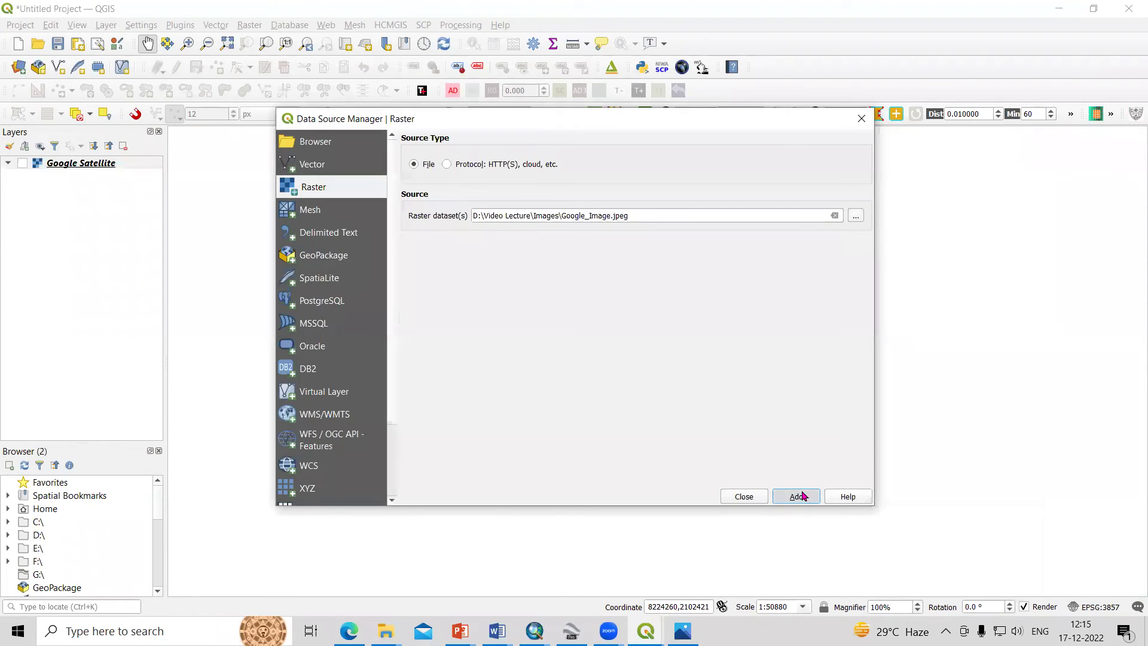
{"action": "left_click", "coordinate": [803, 496]}
{"action": "left_click", "coordinate": [744, 496]}
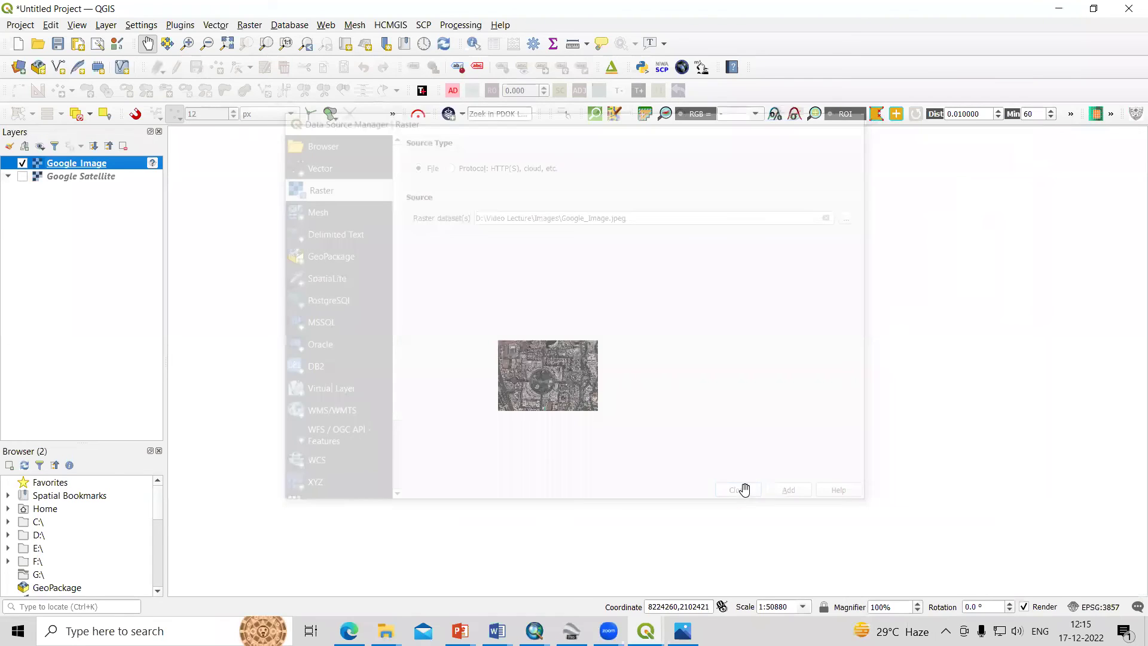
{"action": "scroll", "coordinate": [522, 384], "scroll_direction": "up", "scroll_amount": 4}
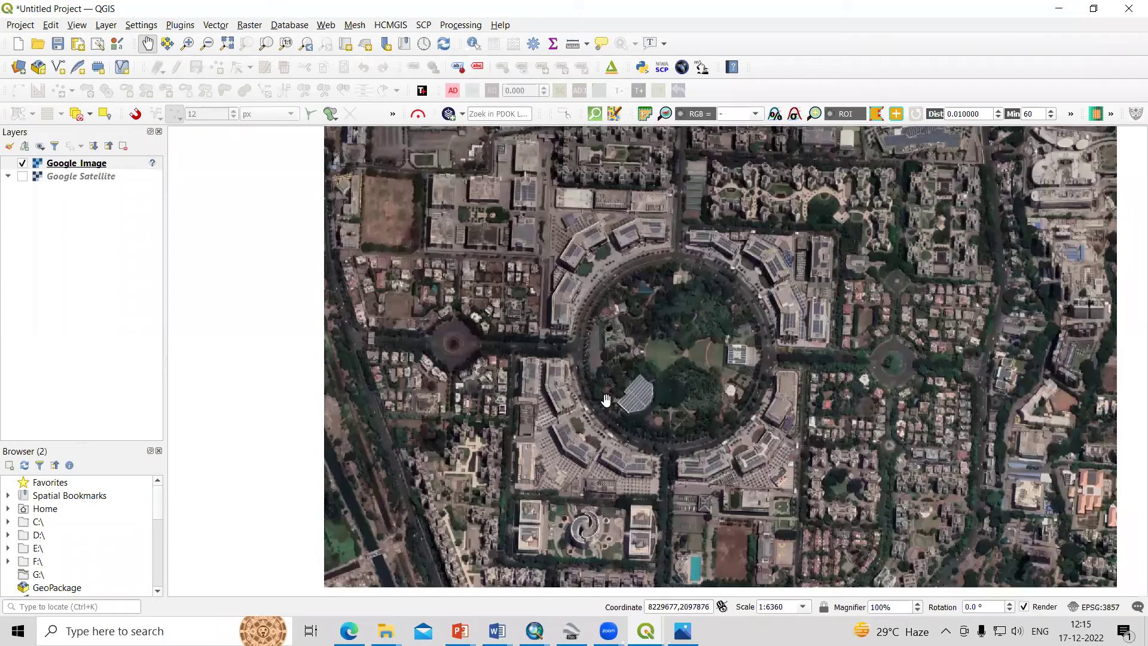
Step: Zoom in on the image and switch the Google Satellite layer back on
{"action": "left_click_drag", "start_coordinate": [606, 400], "coordinate": [516, 422]}
{"action": "scroll", "coordinate": [610, 399], "scroll_direction": "up", "scroll_amount": 1}
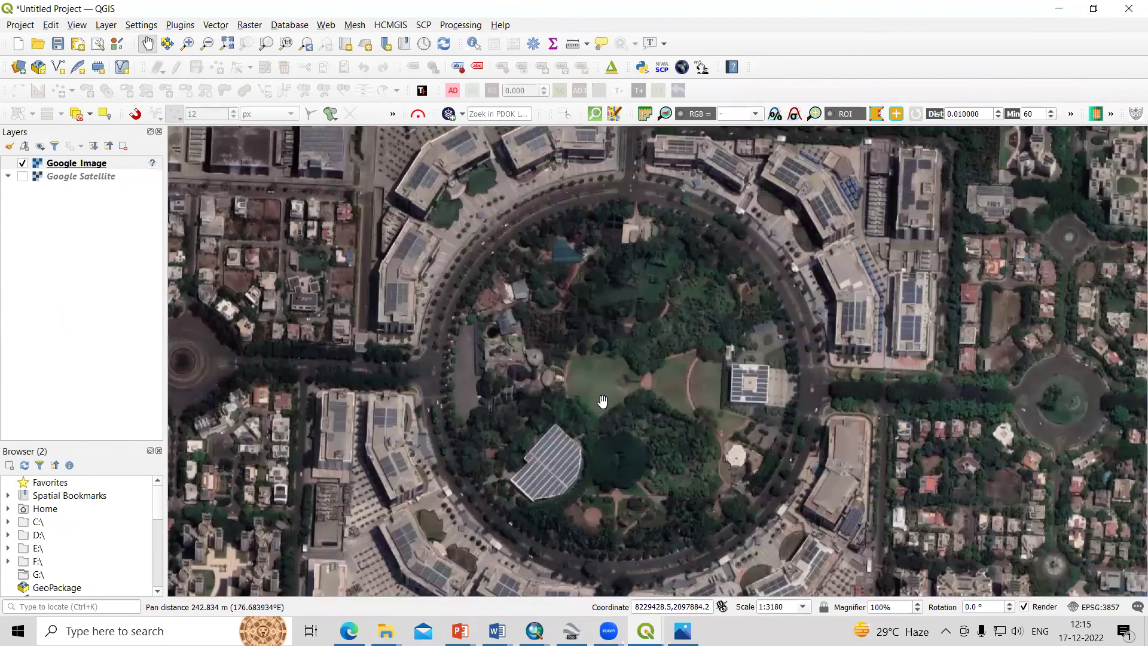
{"action": "left_click", "coordinate": [17, 178]}
{"action": "left_click", "coordinate": [23, 177]}
{"action": "scroll", "coordinate": [578, 293], "scroll_direction": "down", "scroll_amount": 1}
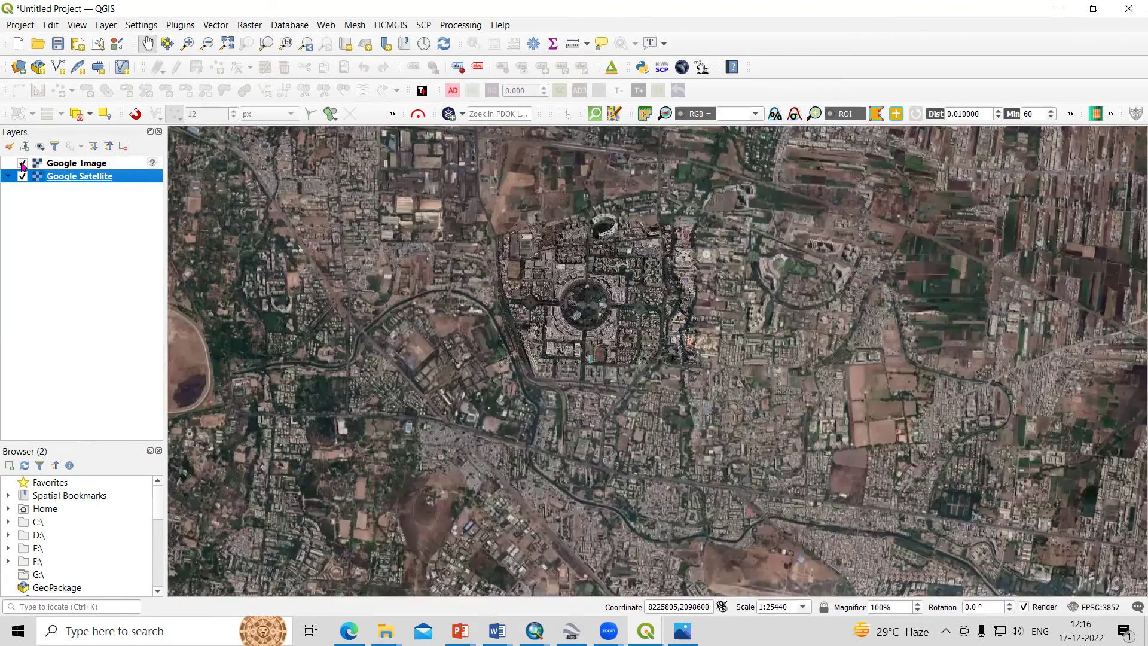
Step: Toggle Google_Image off and on to compare alignment, then pan around the circular campus
{"action": "left_click", "coordinate": [23, 164]}
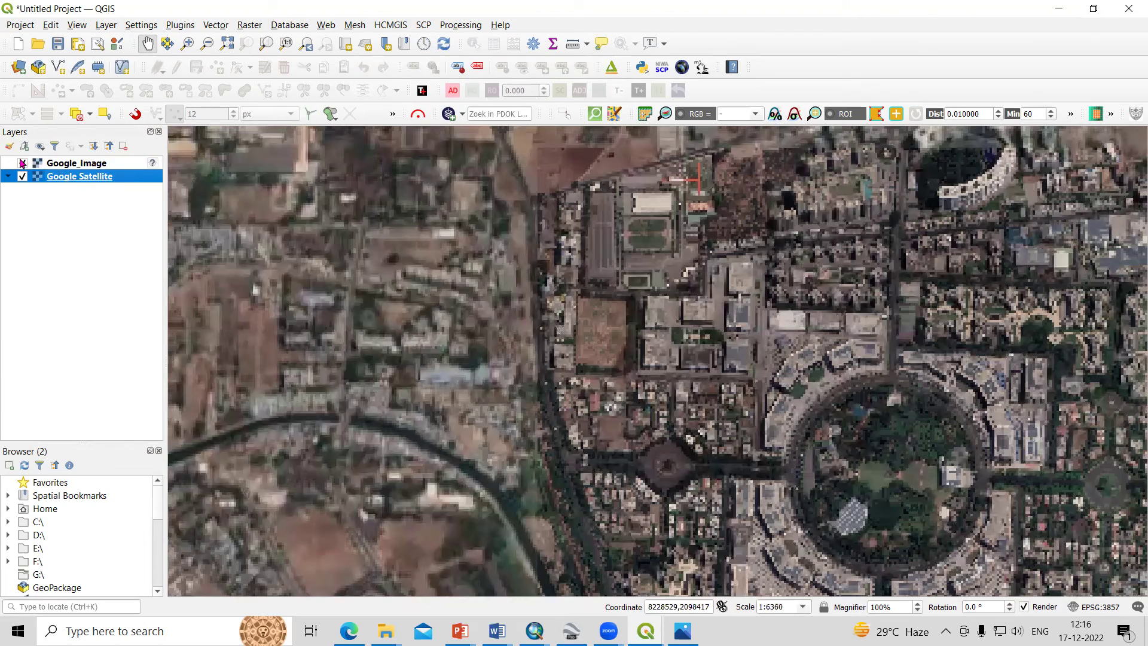
{"action": "left_click", "coordinate": [23, 164]}
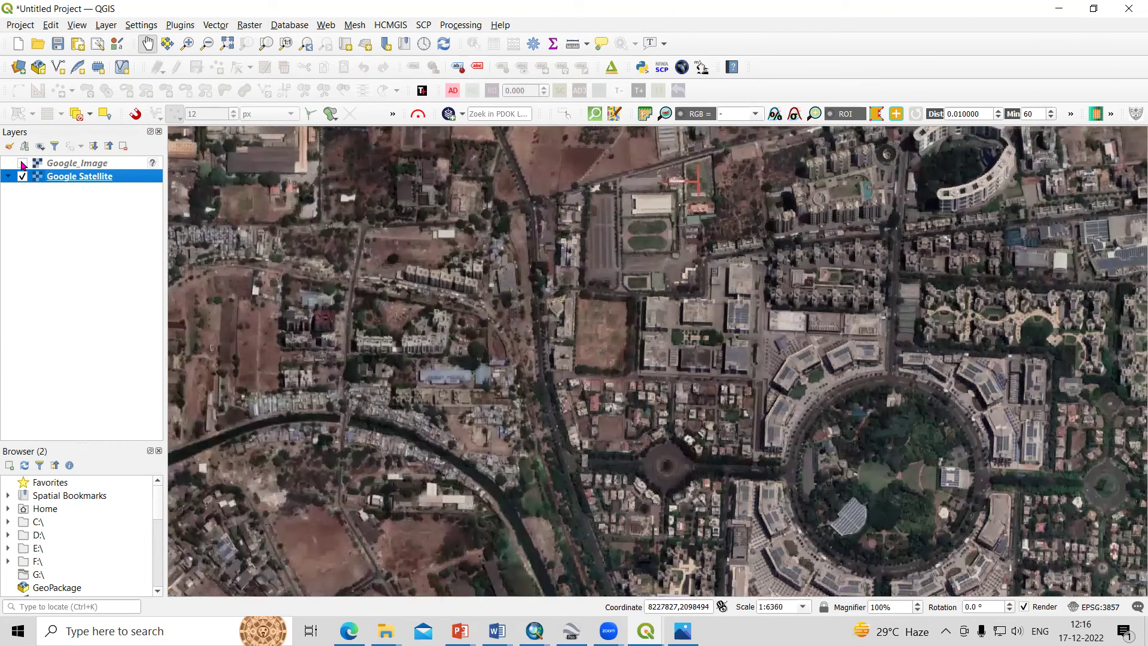
{"action": "left_click", "coordinate": [22, 164]}
{"action": "left_click_drag", "start_coordinate": [725, 325], "coordinate": [410, 257]}
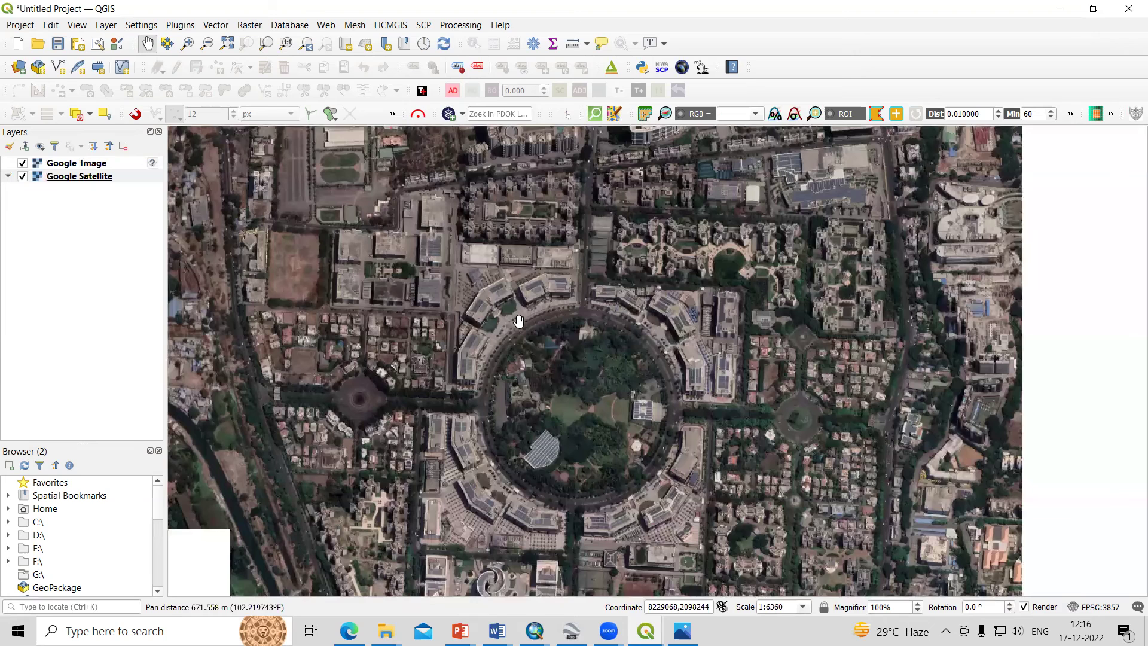
{"action": "left_click_drag", "start_coordinate": [534, 380], "coordinate": [536, 310]}
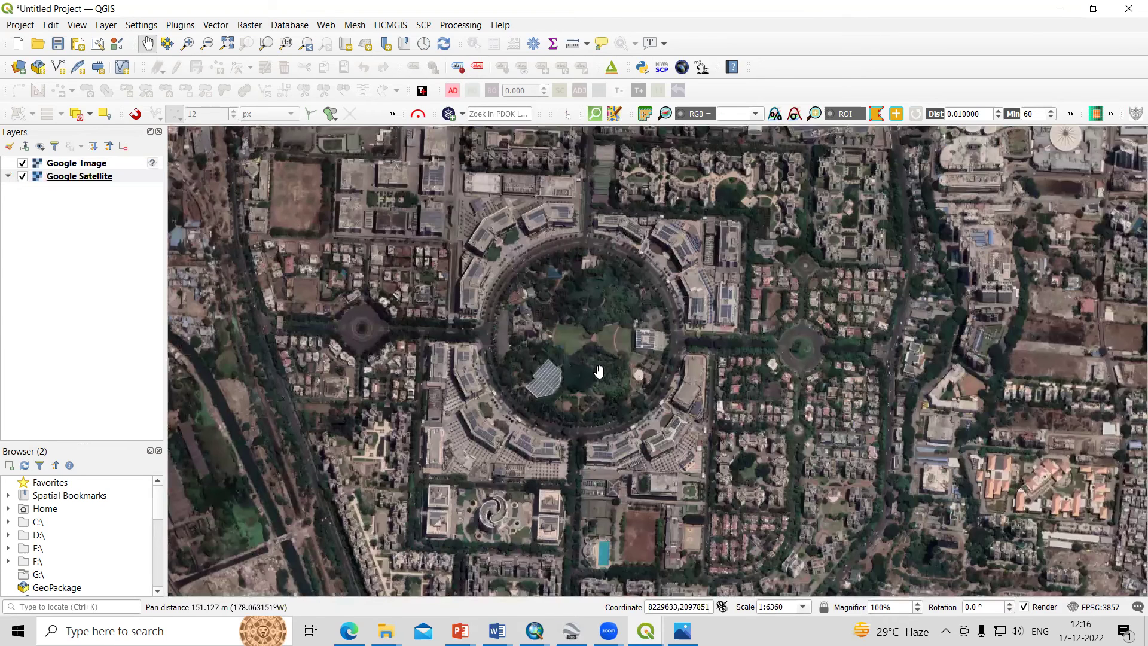
{"action": "left_click_drag", "start_coordinate": [539, 341], "coordinate": [660, 410]}
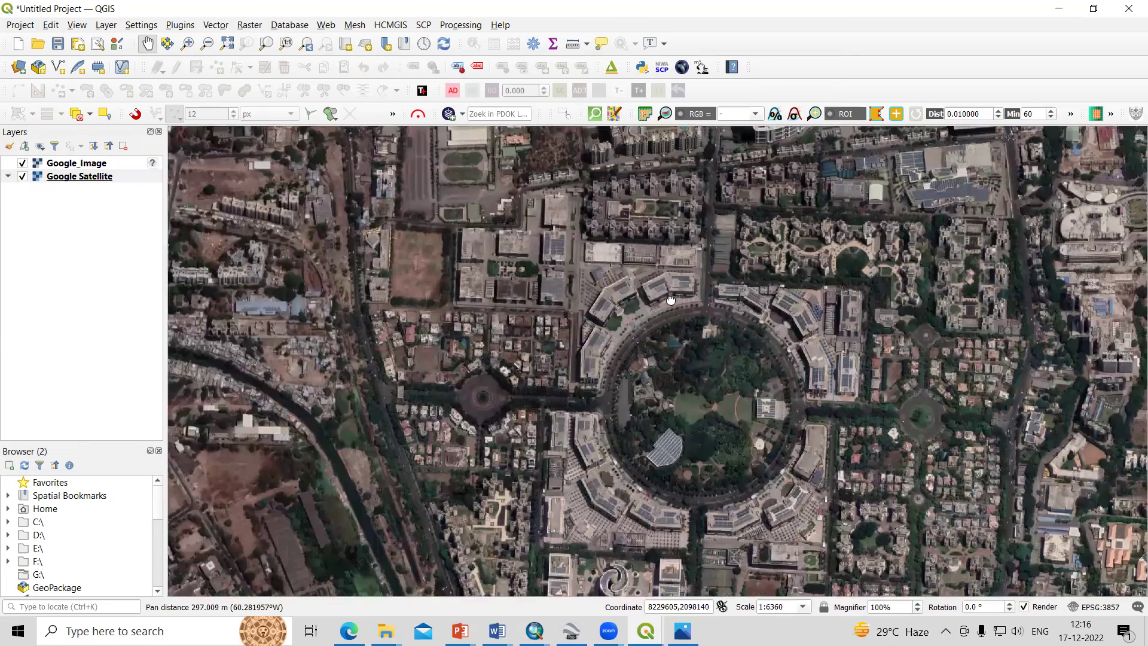
{"action": "left_click_drag", "start_coordinate": [777, 303], "coordinate": [608, 288]}
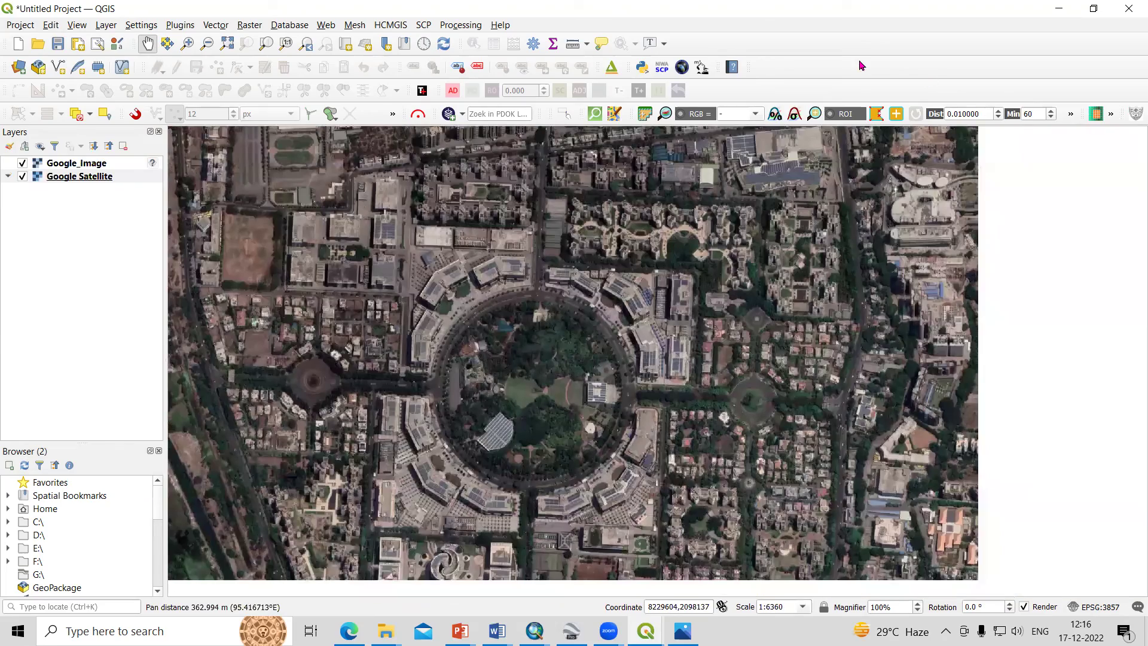